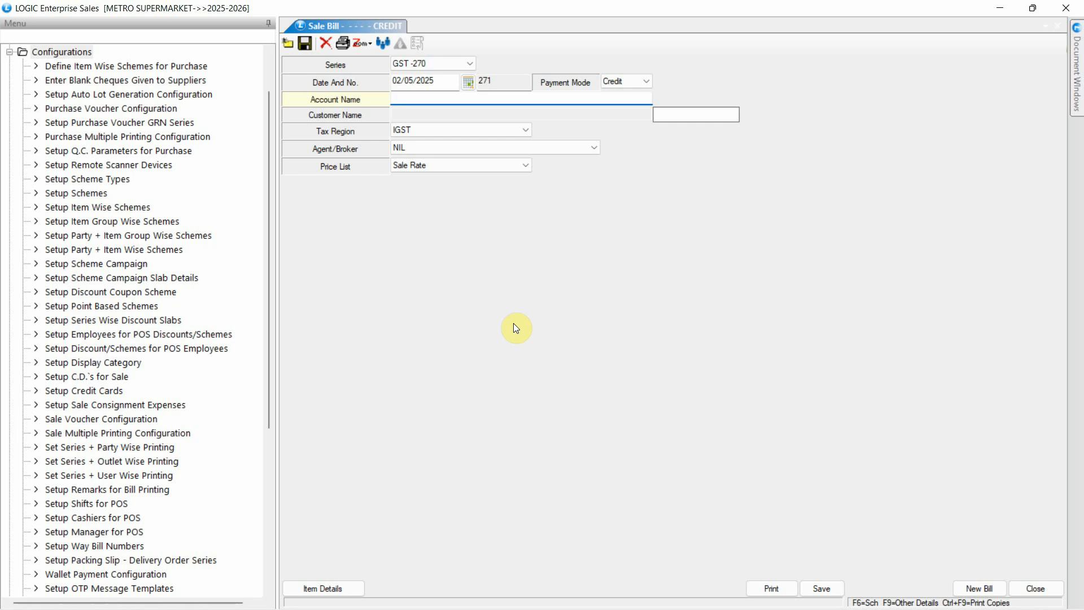
- Open the Sale Voucher Configuration for the GST series and show its Other Settings-2 options
click(158, 420)
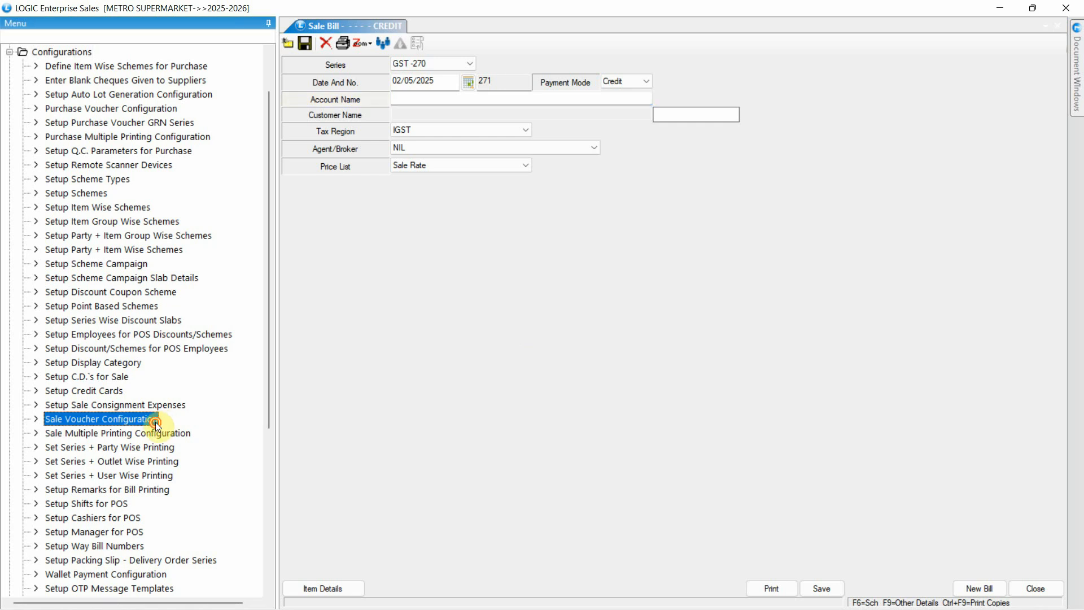
double_click(155, 422)
click(455, 46)
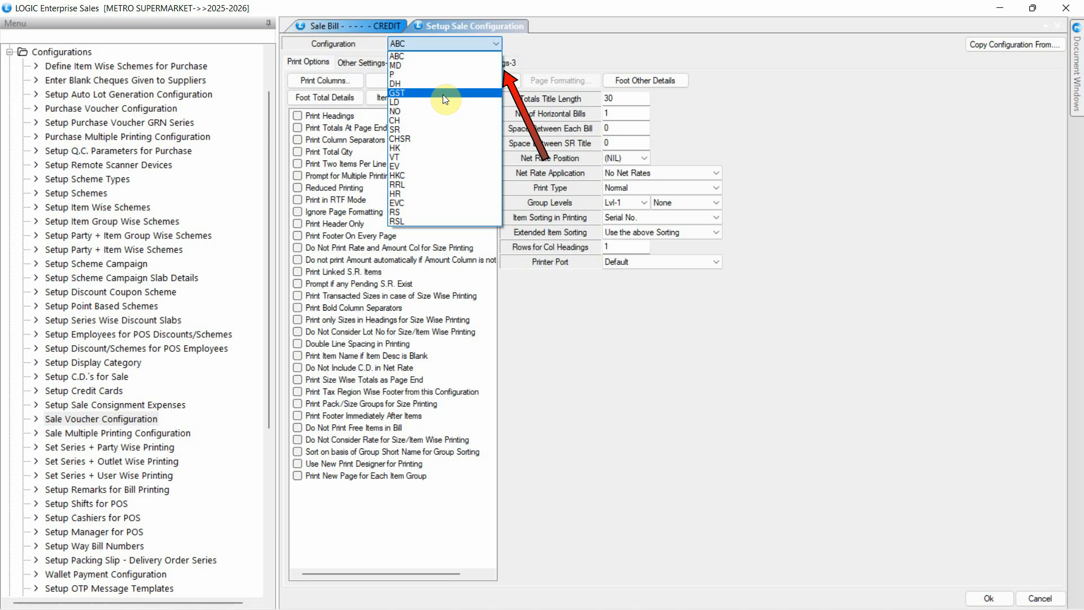
click(443, 94)
click(446, 62)
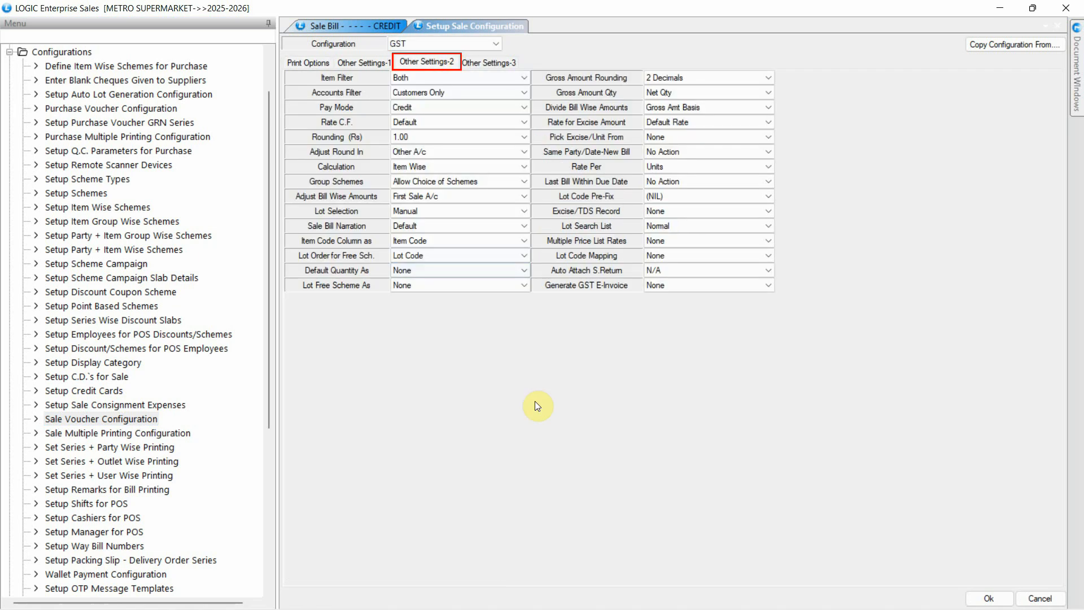
- Set Lot Order for Free Sch. to Lot Code and save the GST sale configuration
click(525, 257)
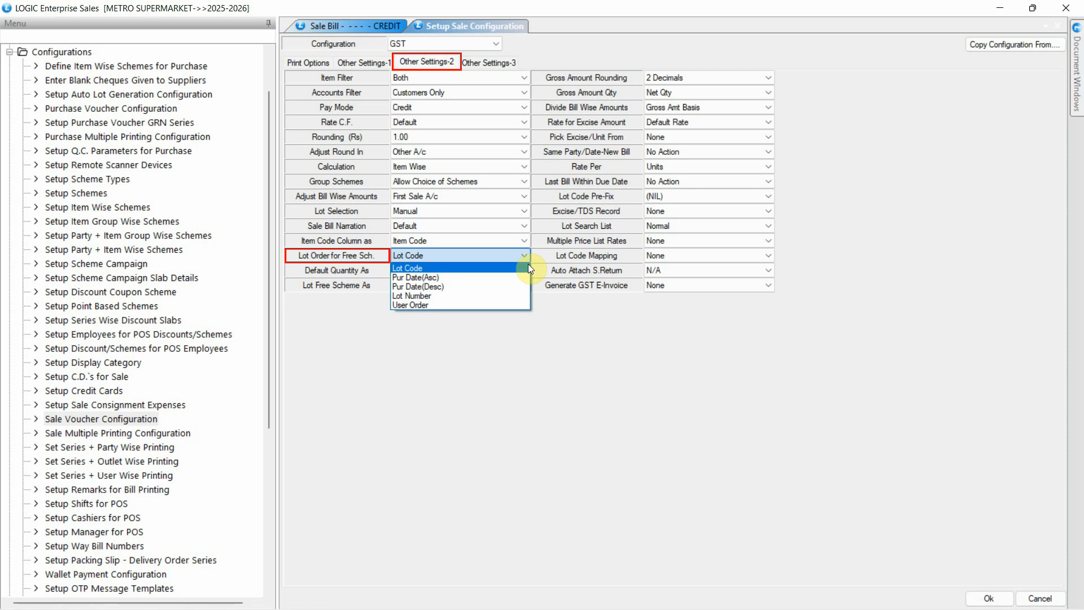
click(513, 264)
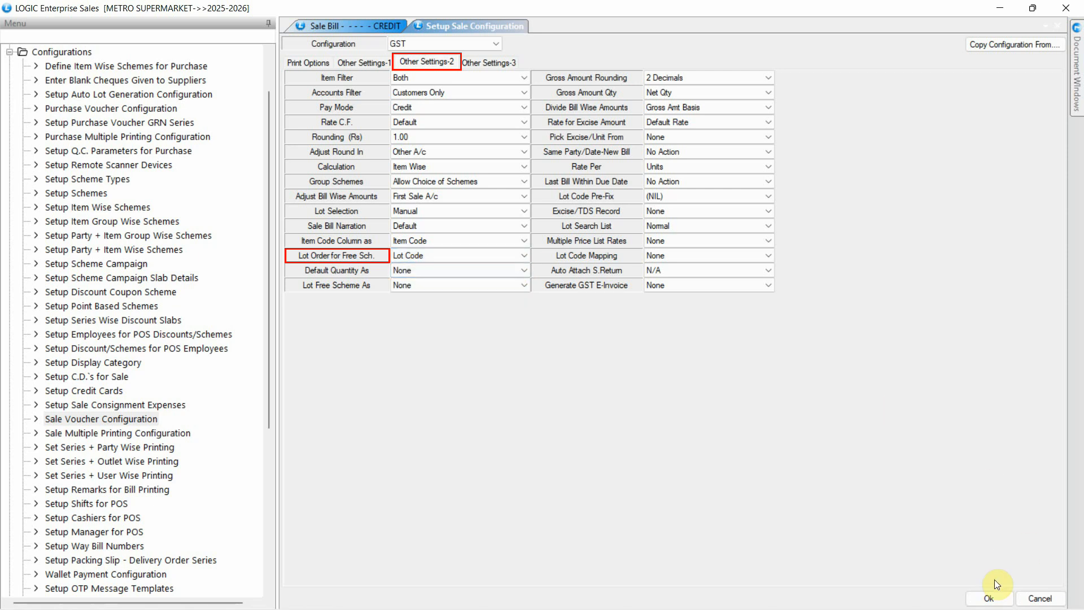
click(991, 596)
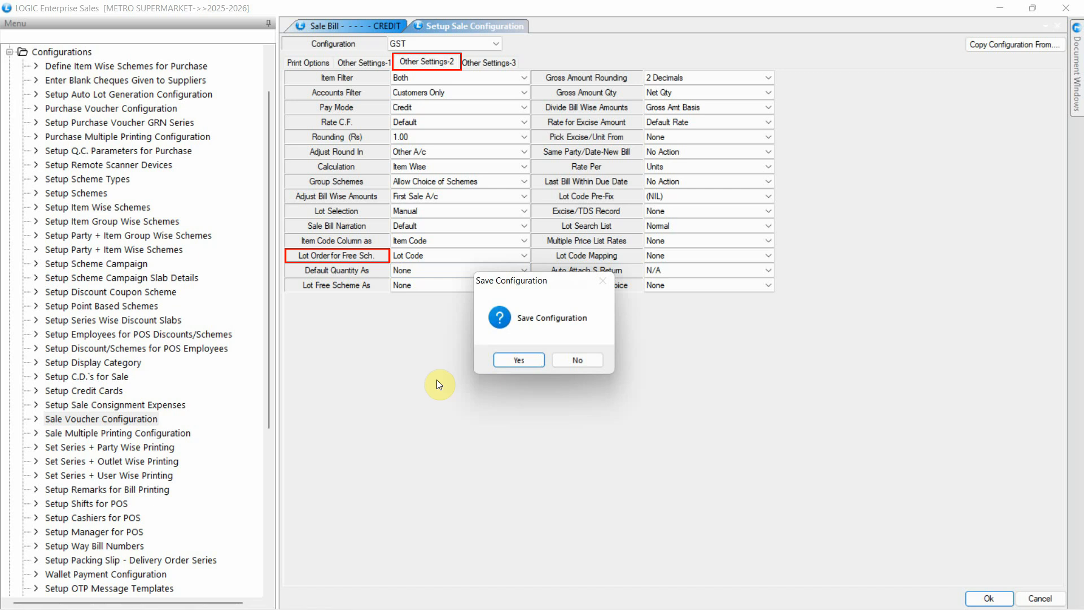
click(509, 361)
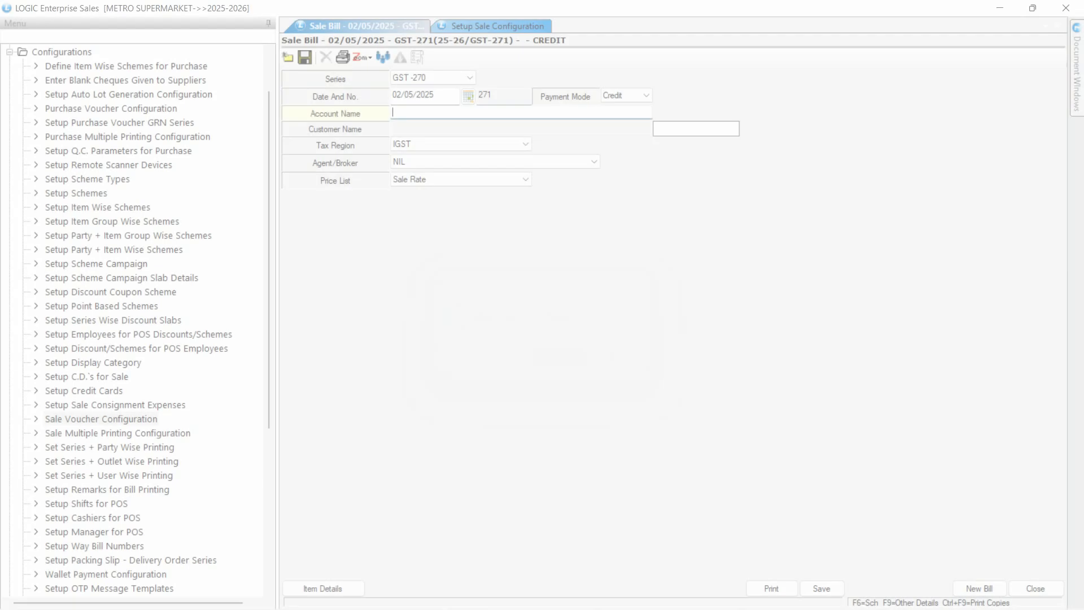
- Start the credit sale bill for the LOGIC ERP account and add item HU4 as its first line
text(l)
key(Return)
key(Return)
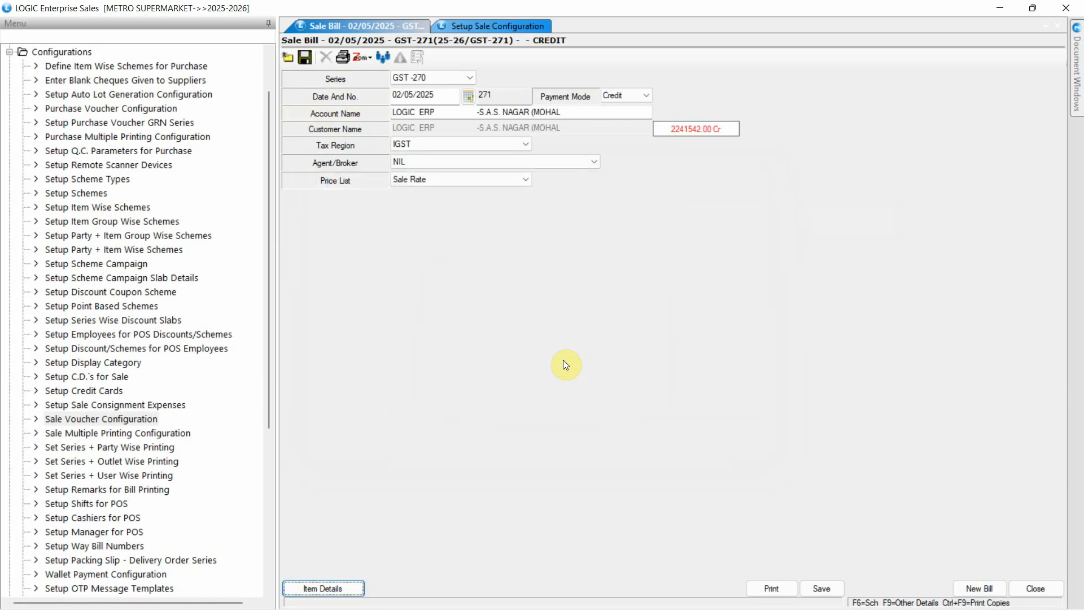
key(Return)
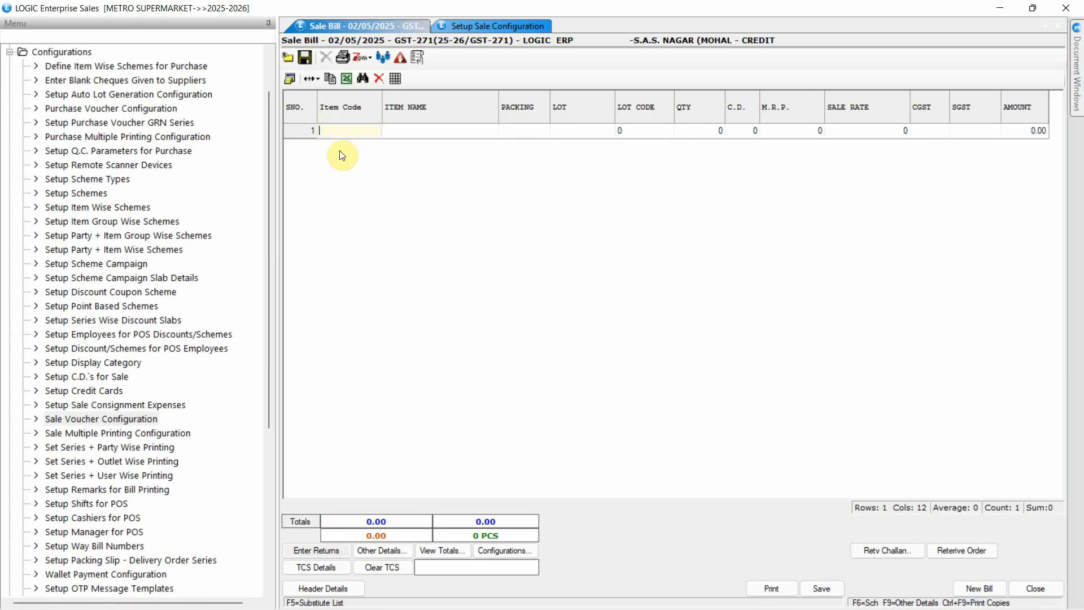
text(HU4)
key(Return)
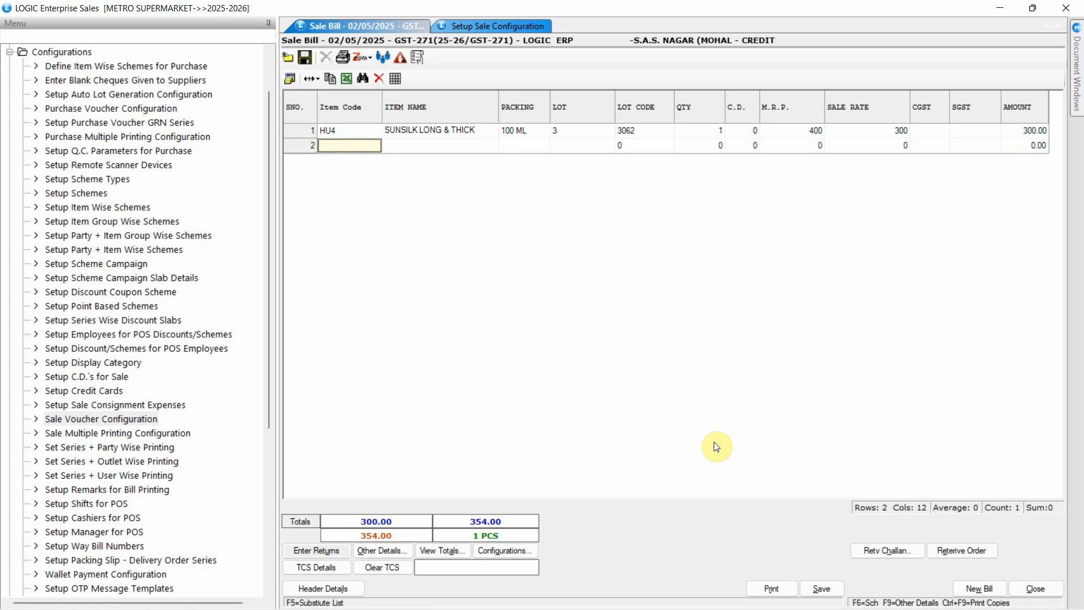
- Apply the SHAMPOO OFFER scheme while saving the bill, and check the free sachet's lot against the available lot codes
click(822, 589)
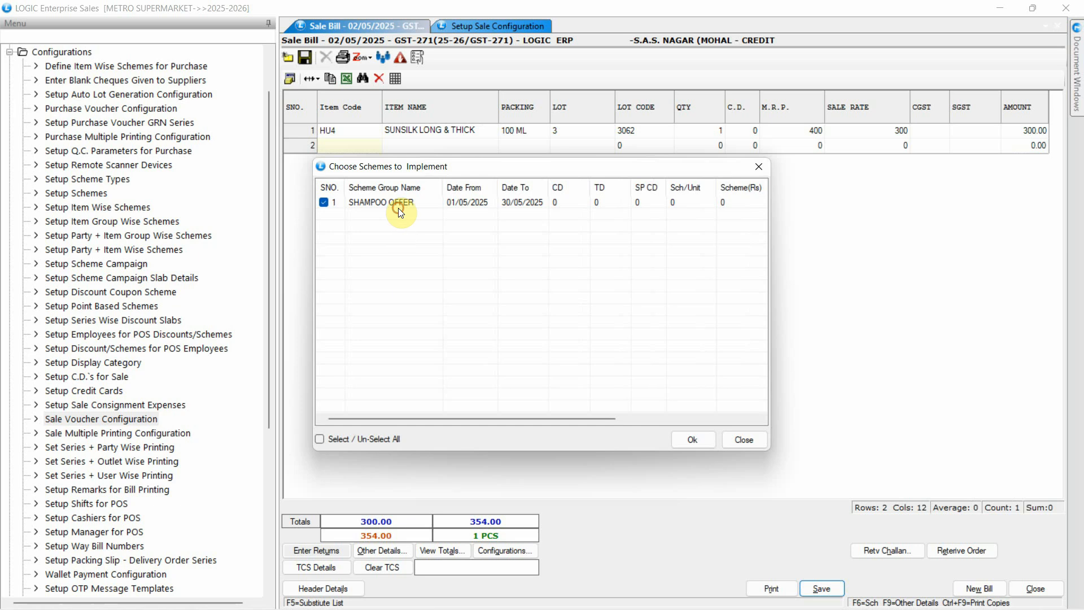
click(401, 203)
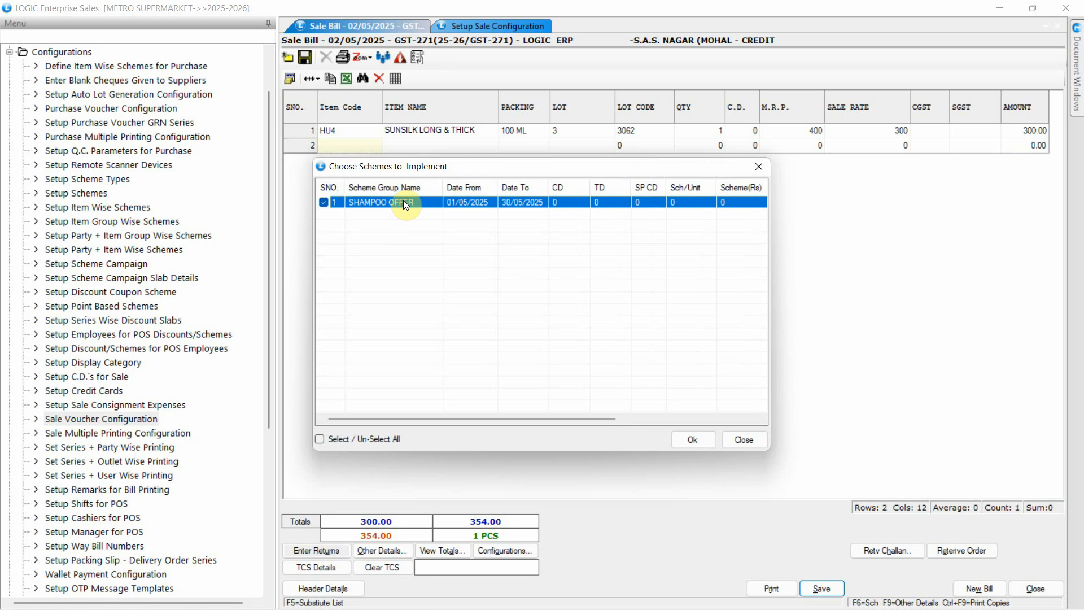
click(692, 439)
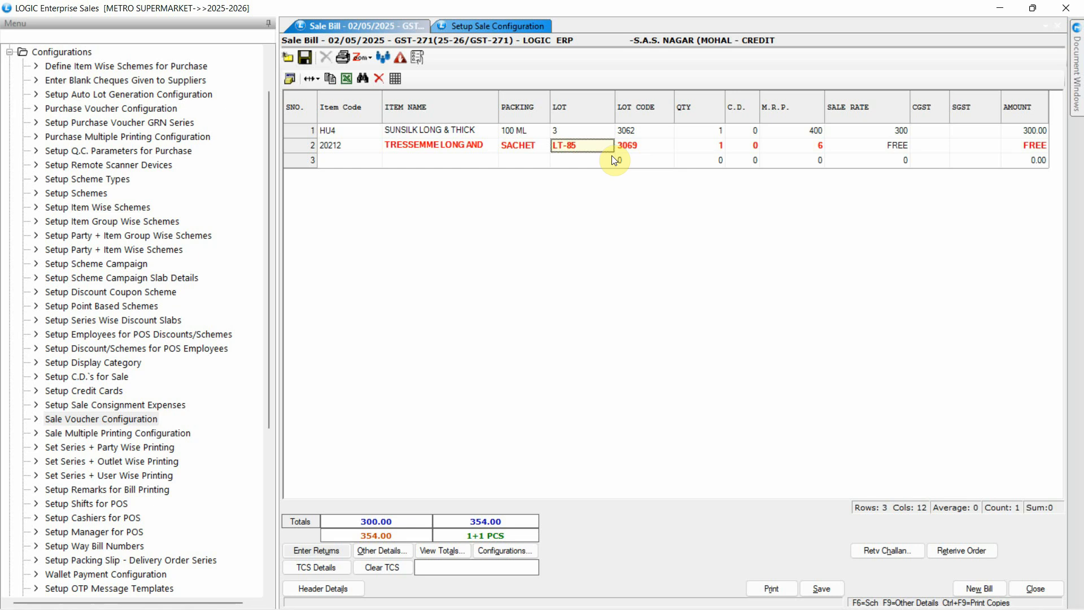
key(Return)
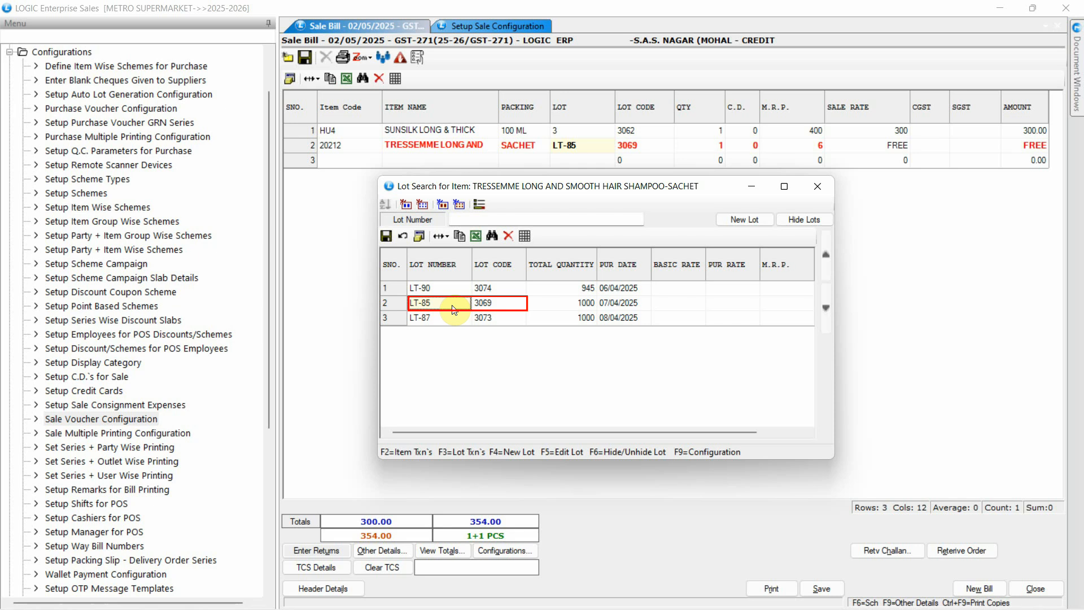
click(818, 185)
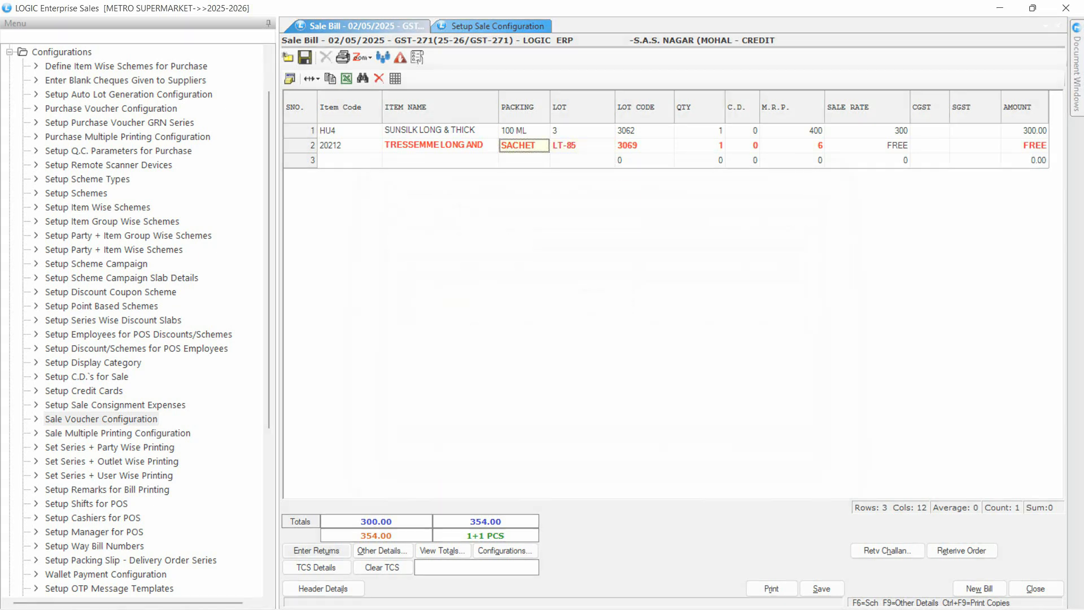
- Set Lot Order for Free Sch. to Pur Date(Asc) and save the GST sale configuration
click(458, 255)
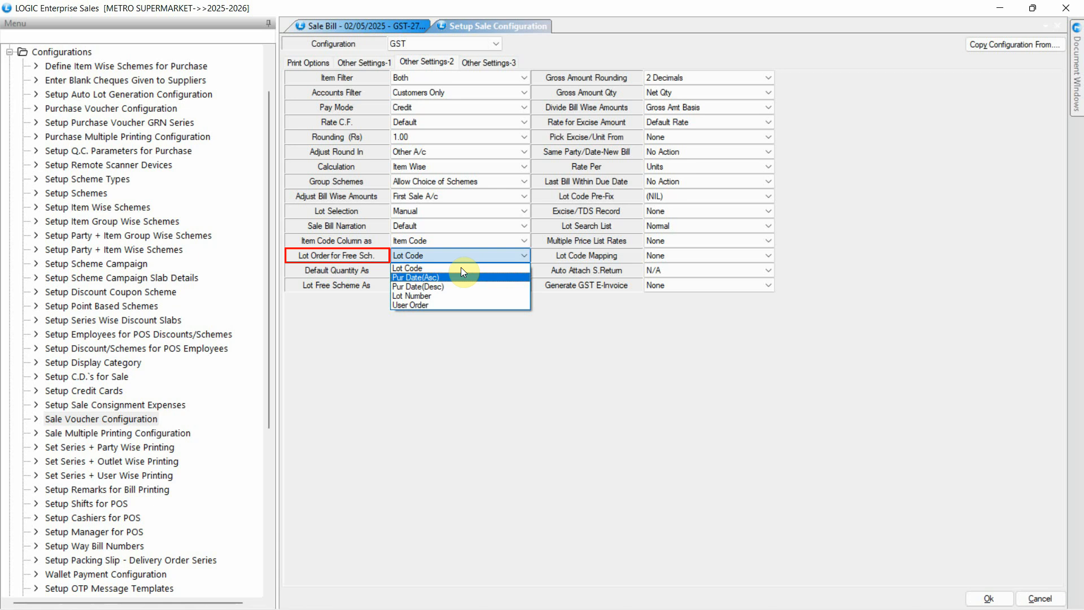
click(460, 277)
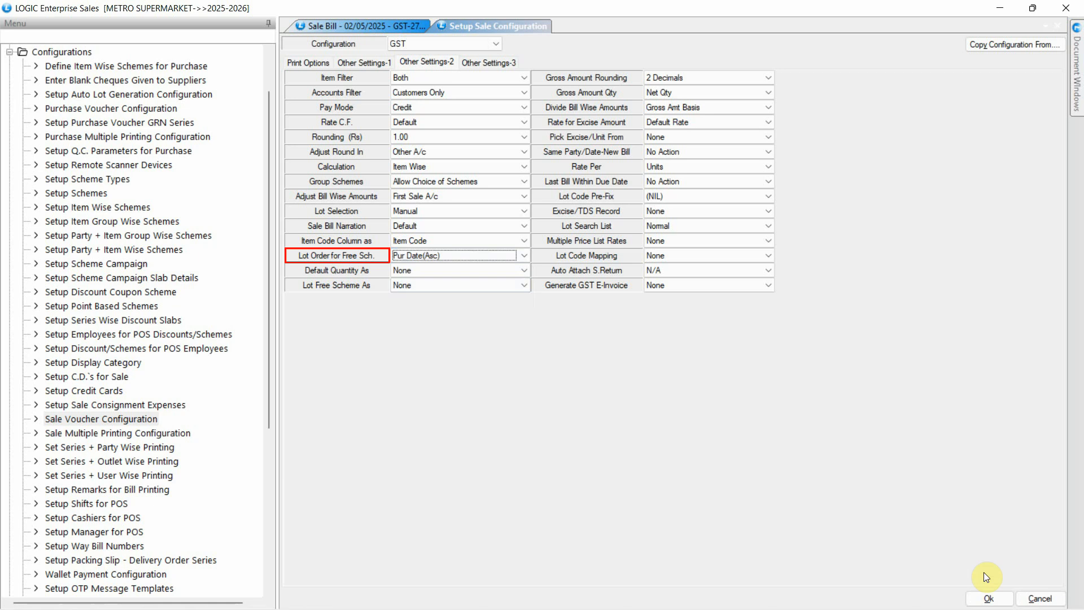
click(987, 597)
click(525, 356)
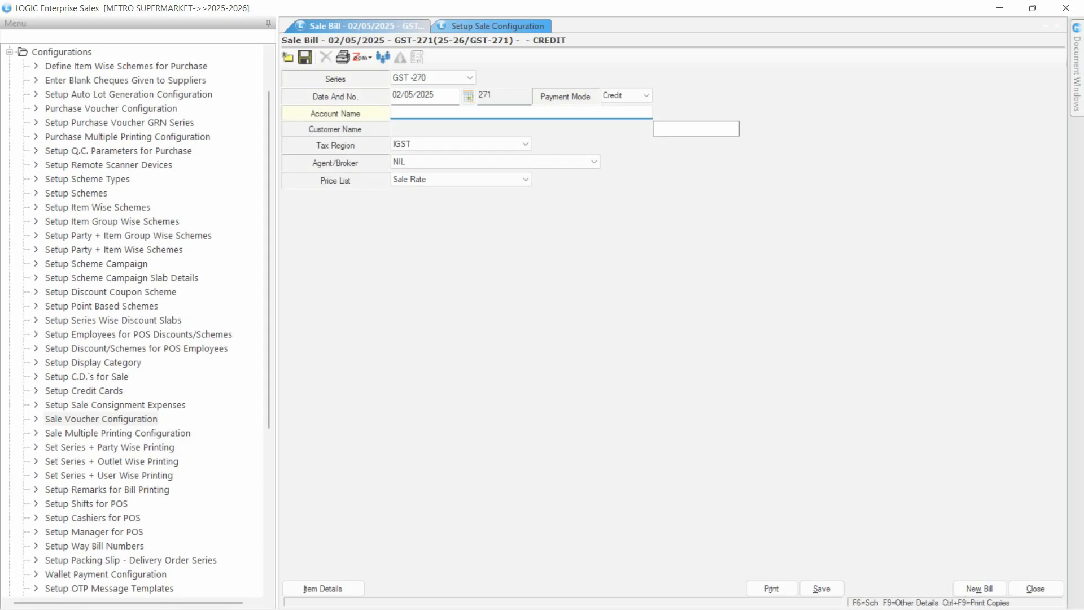
- Enter a fresh GST sale bill for the LOGIC ERP account with item HU4
text(L)
key(Return)
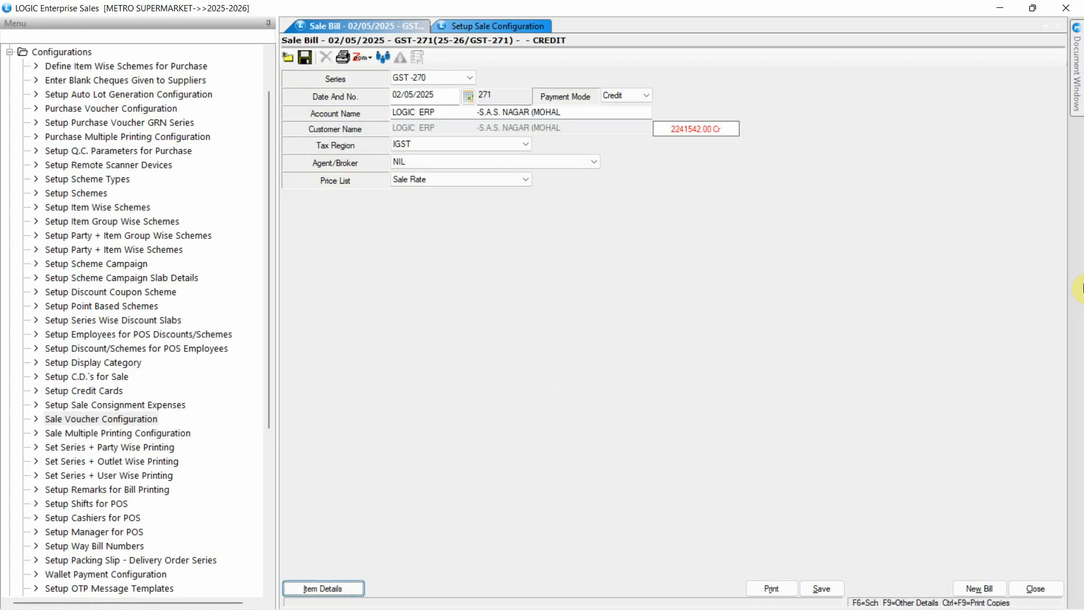
key(Return)
text(HU4)
key(Return)
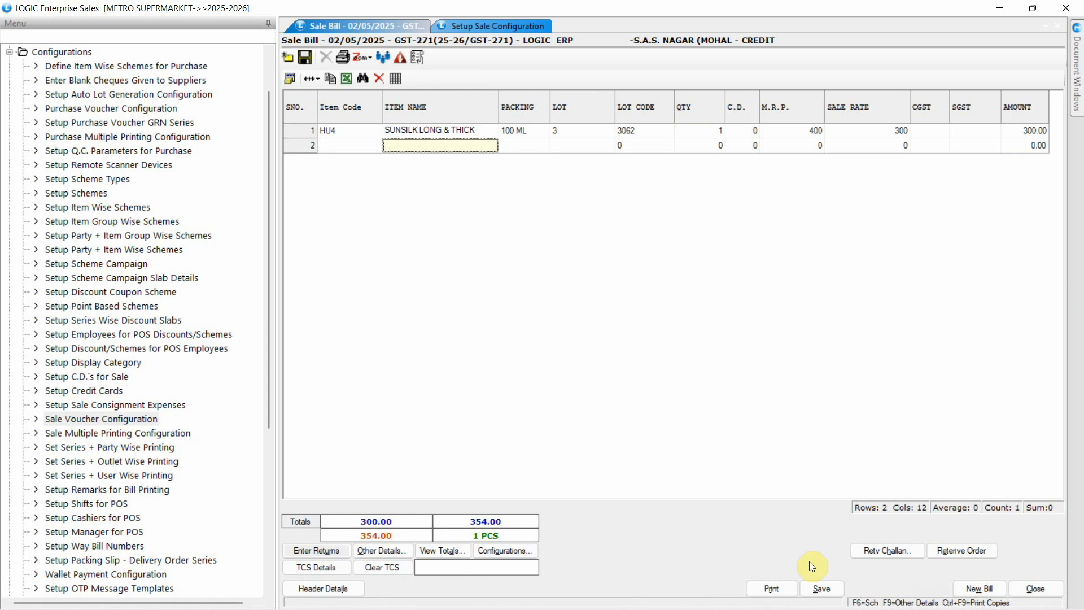
- Apply the SHAMPOO OFFER scheme to the bill and compare the free sachet's lot with the purchase dates in the lot list
click(819, 588)
click(398, 202)
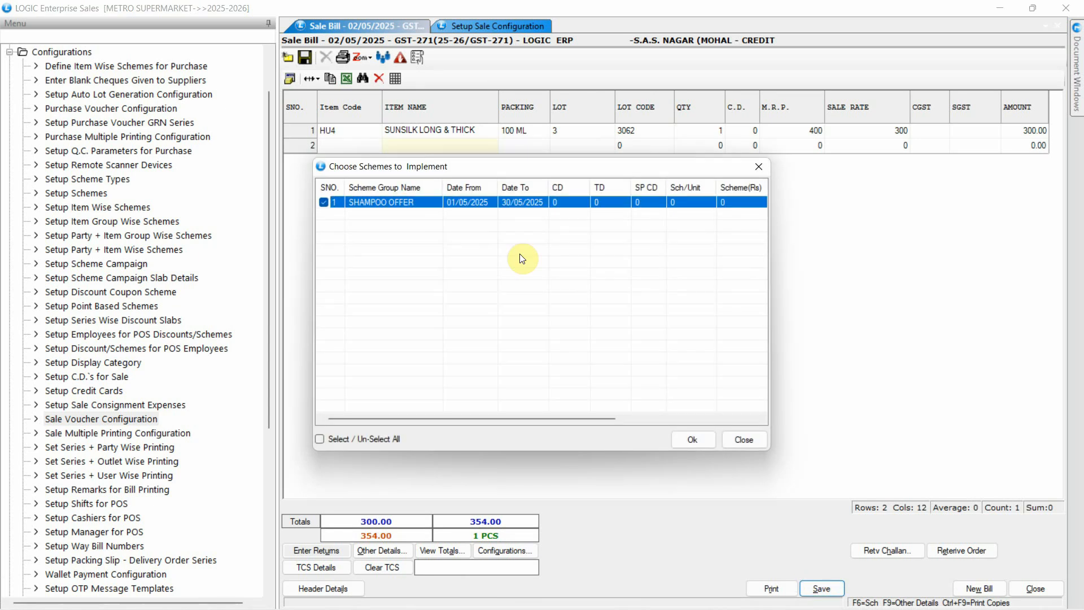
click(700, 440)
click(600, 147)
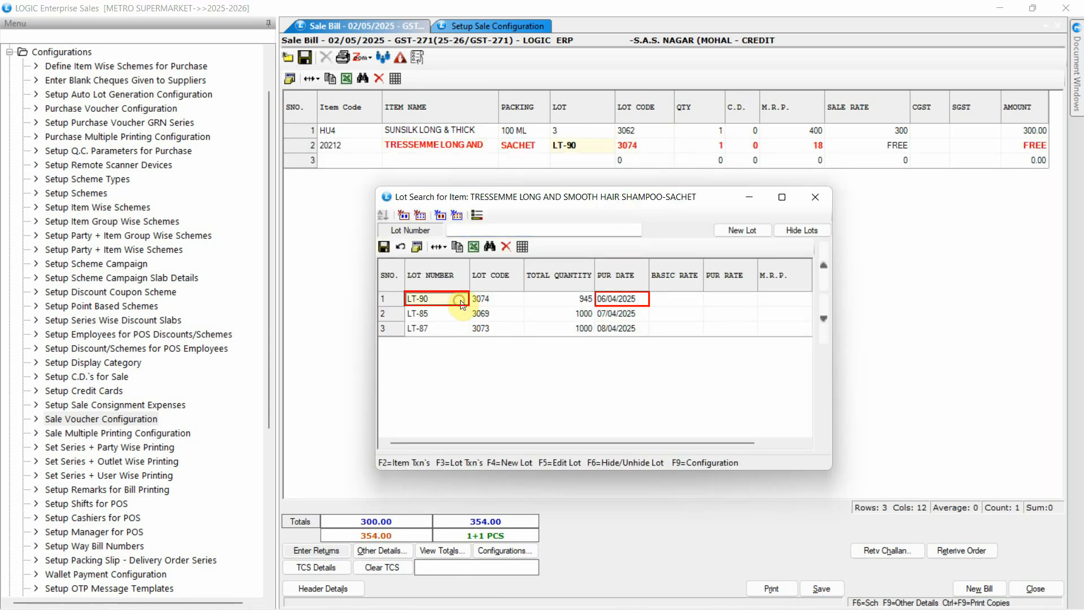
click(639, 299)
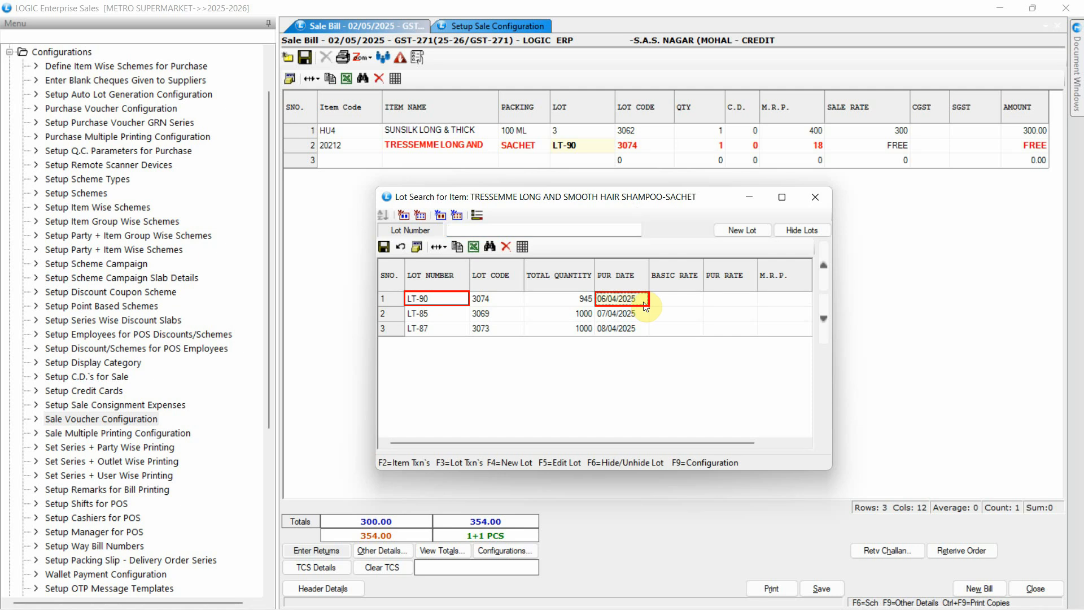
click(860, 231)
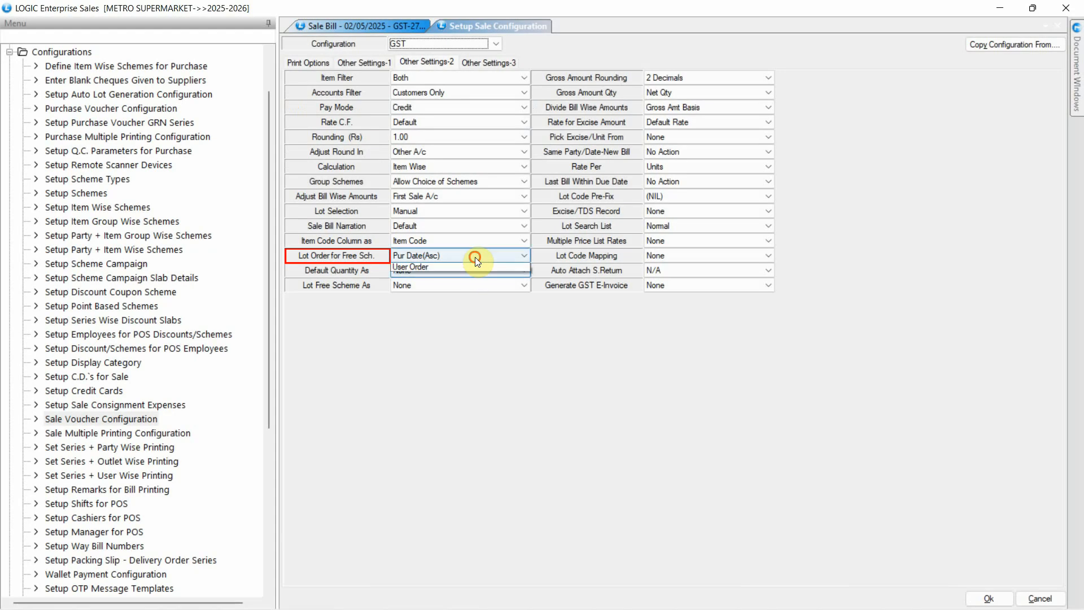
- Set Lot Order for Free Sch. to Pur Date(Desc) and save the GST sale configuration
click(475, 256)
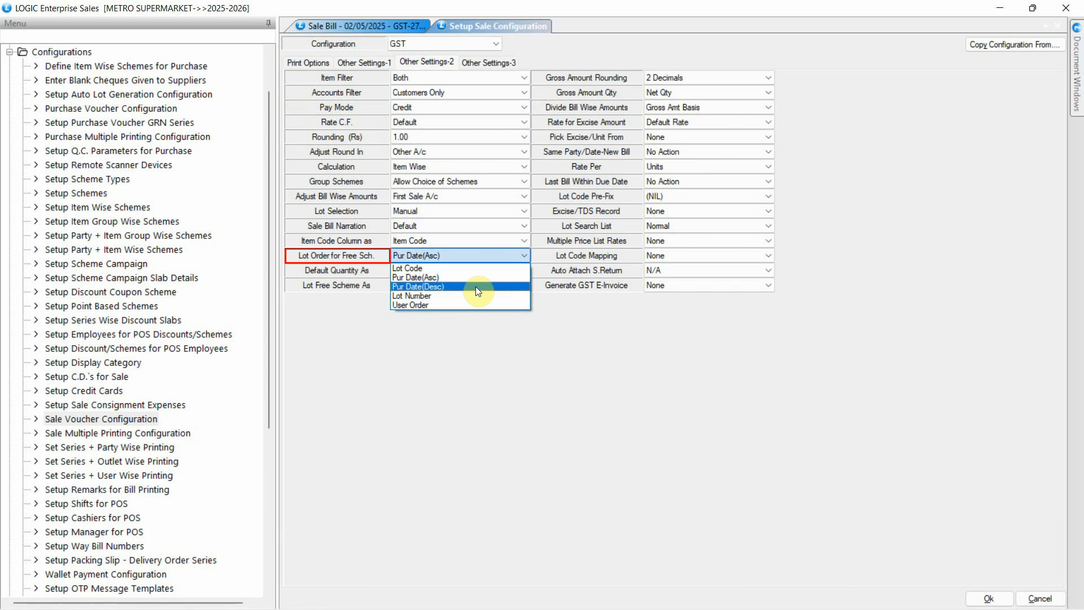
click(475, 287)
click(987, 598)
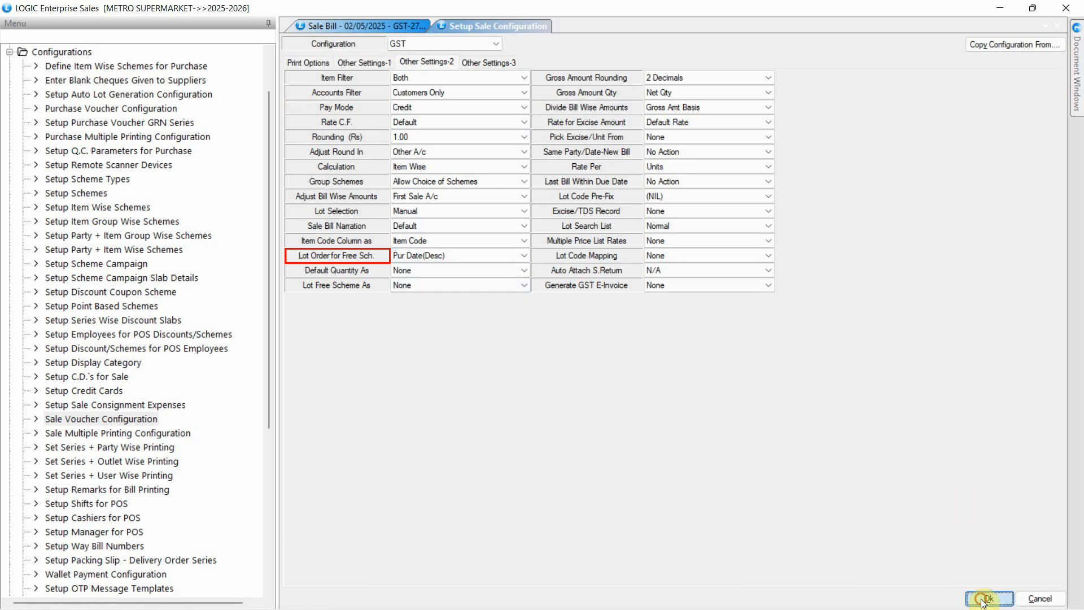
click(518, 361)
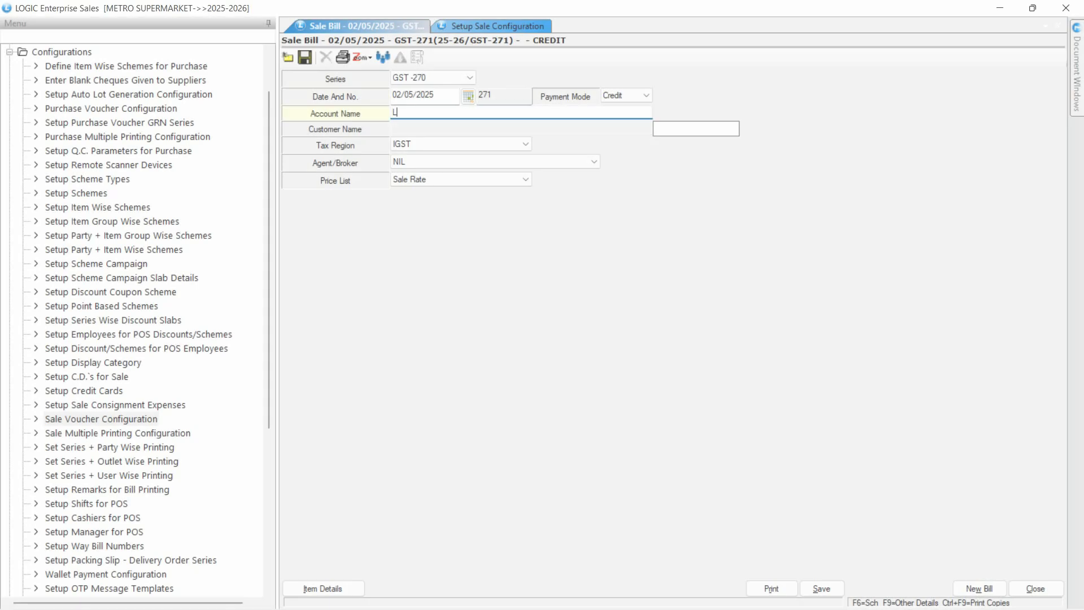
- Create another sale bill for the LOGIC ERP account and add item HU4
text(OG)
key(Return)
key(Return)
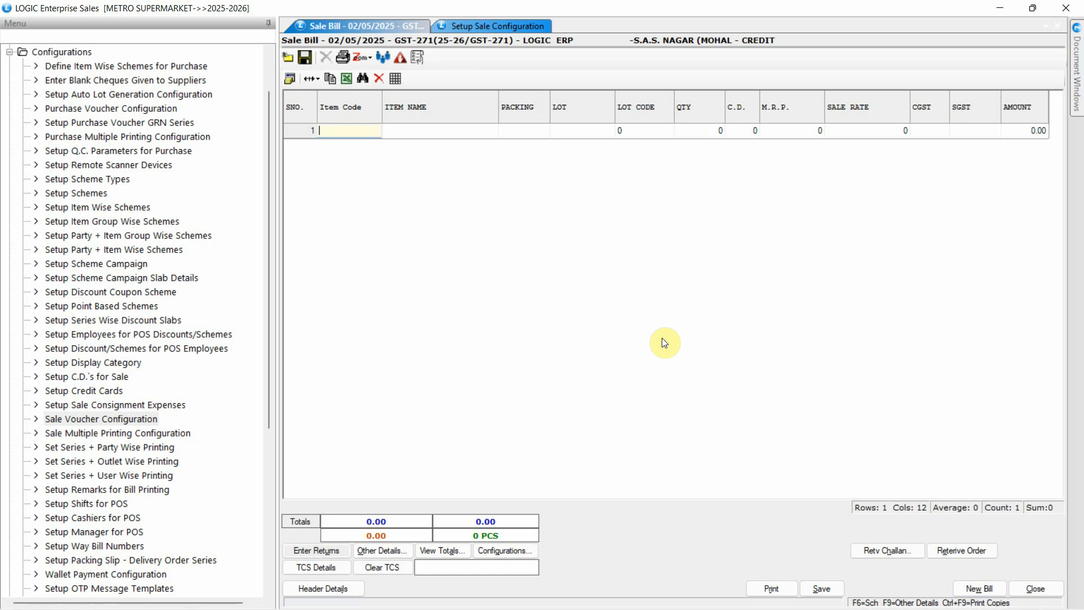
text(HU4)
key(Return)
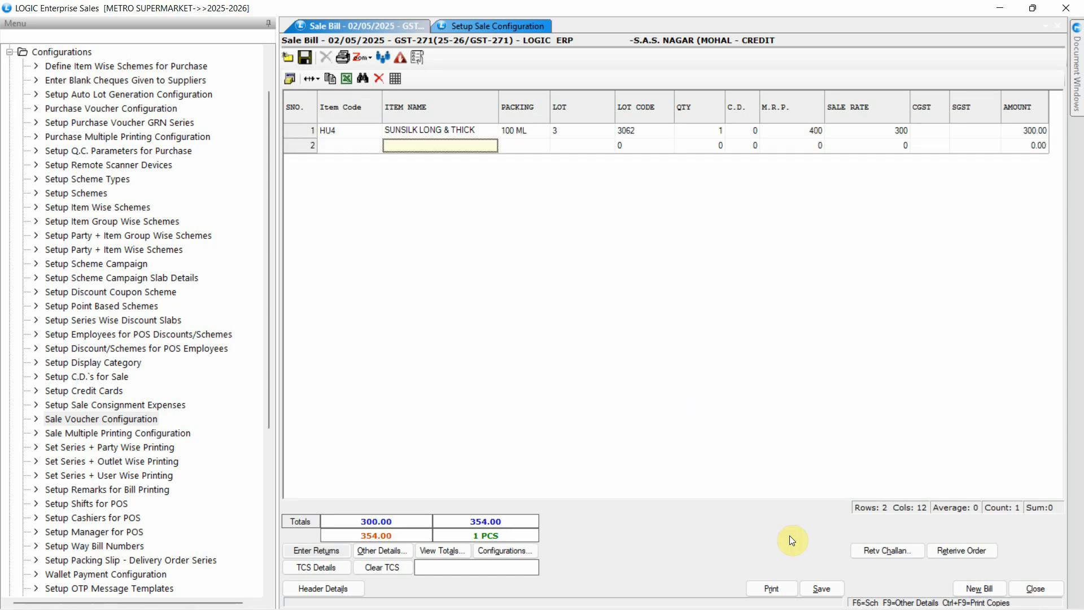
- Apply the SHAMPOO OFFER scheme to this bill and check the free item's lot number and purchase date in the lot list
click(820, 585)
click(692, 440)
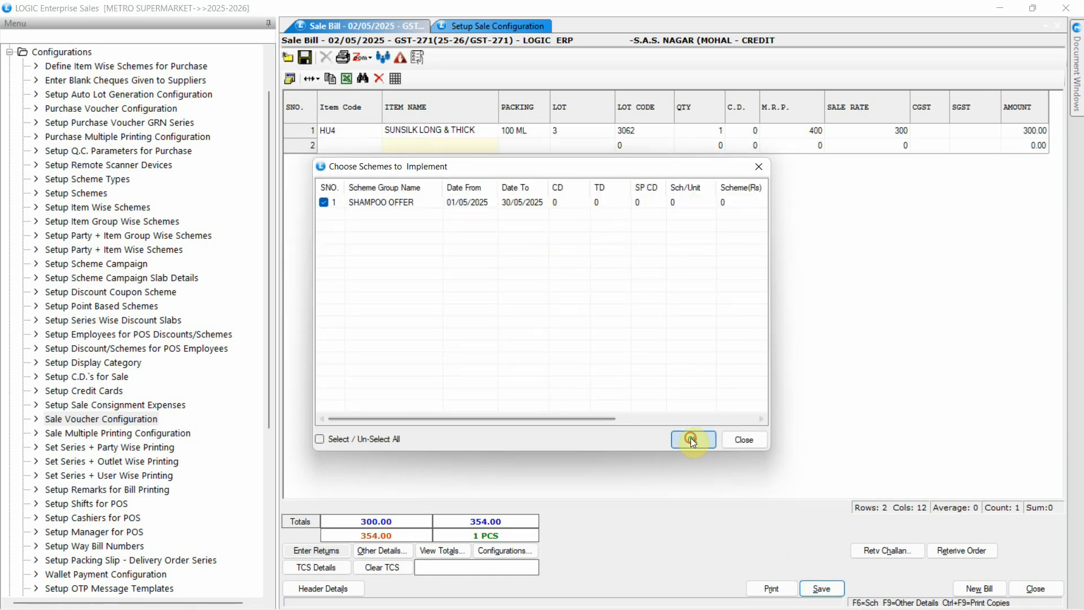
double_click(614, 145)
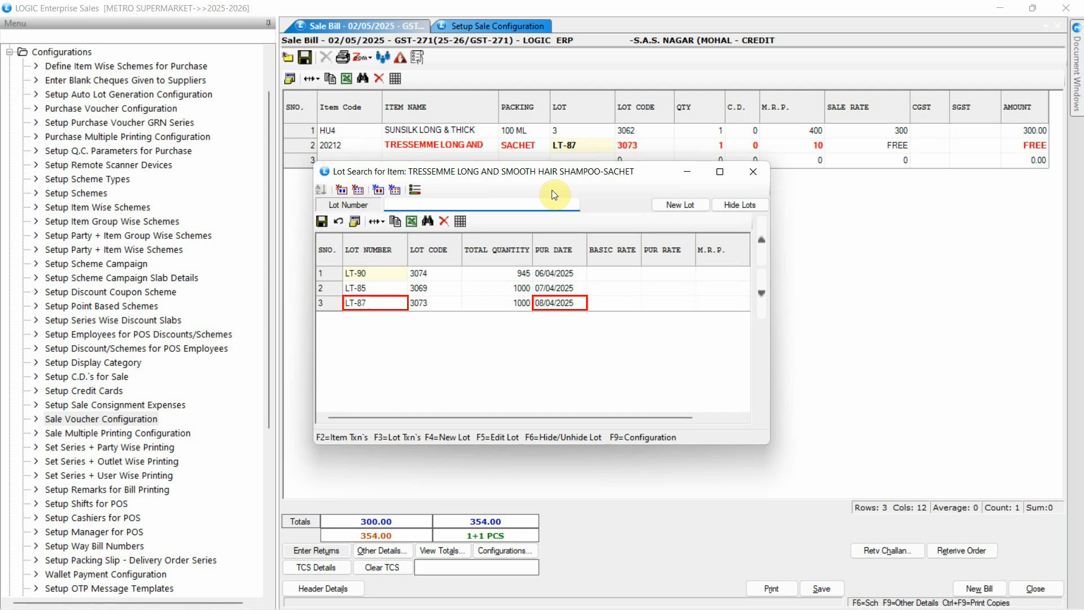
click(380, 305)
click(543, 304)
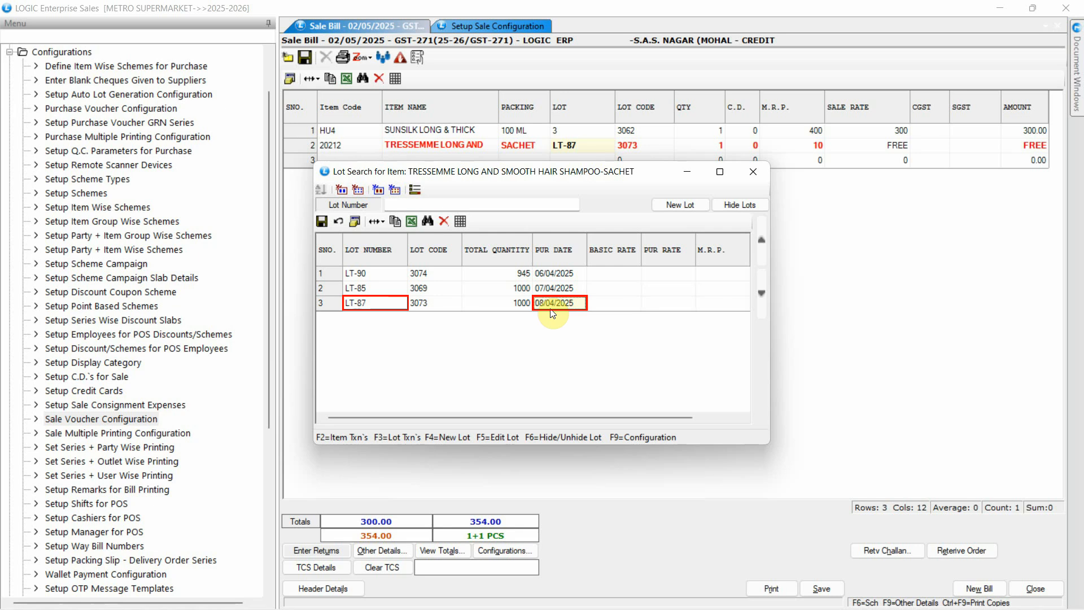
click(753, 171)
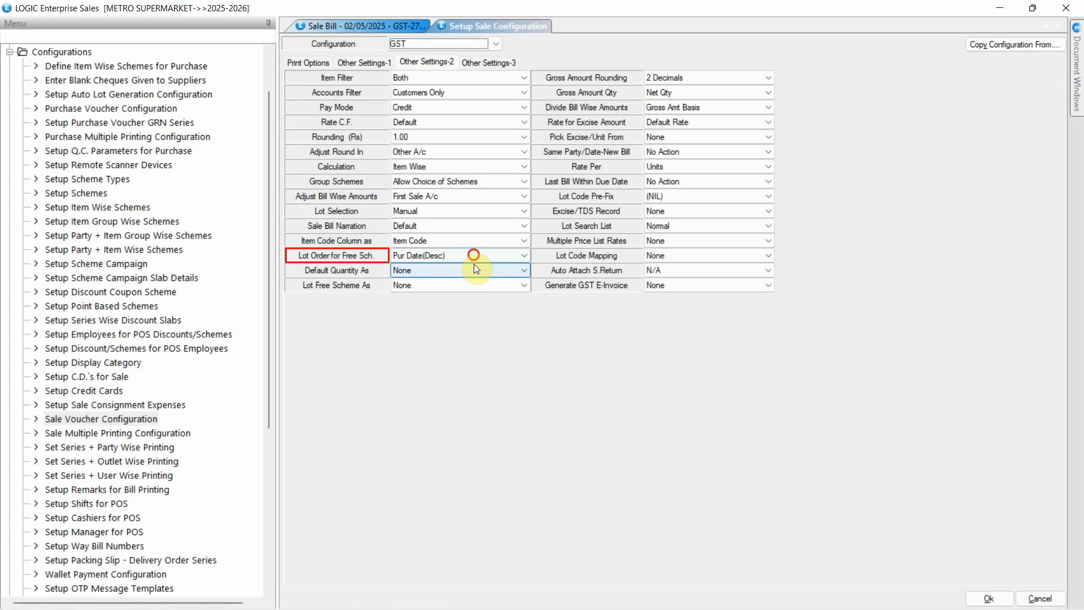
- Set Lot Order for Free Sch. to Lot Number and save the GST sale configuration
click(473, 257)
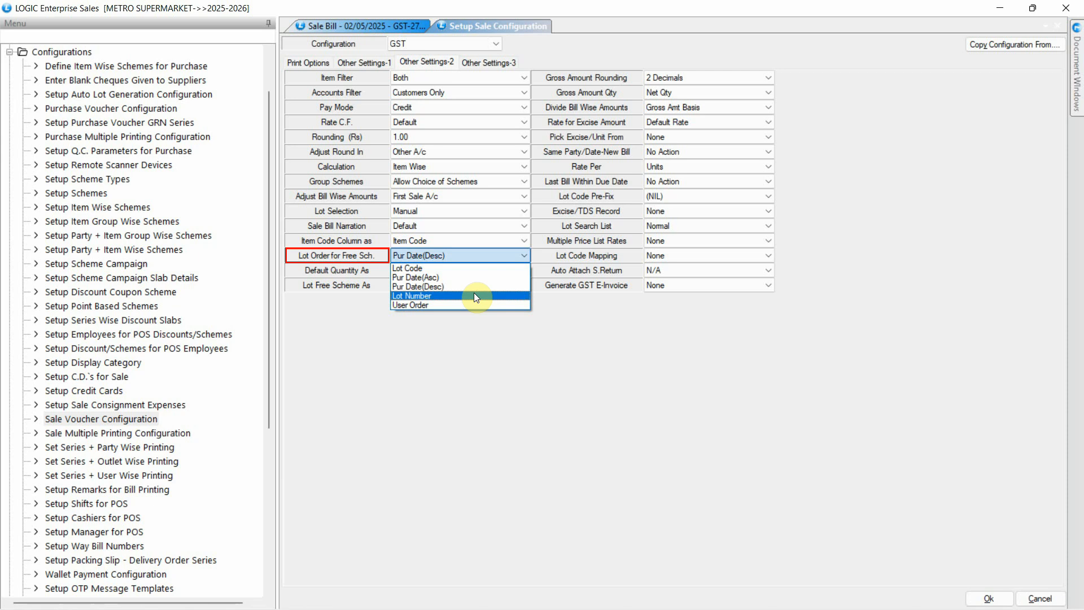
click(474, 296)
click(988, 598)
click(500, 362)
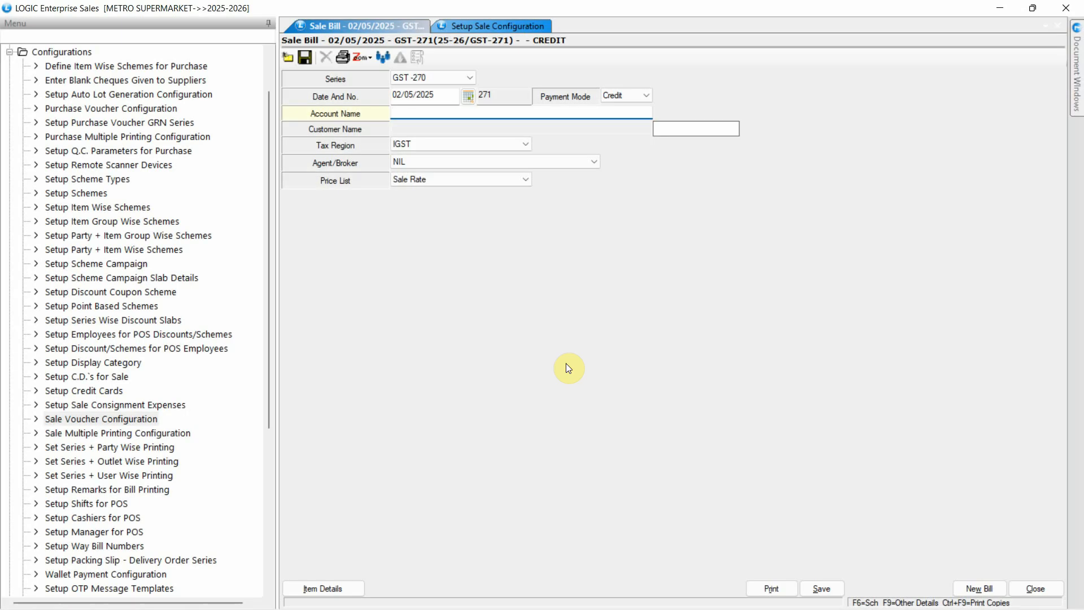
- Create a new sale bill for the LOGIC ERP account and add item HU4
text(LOGIC)
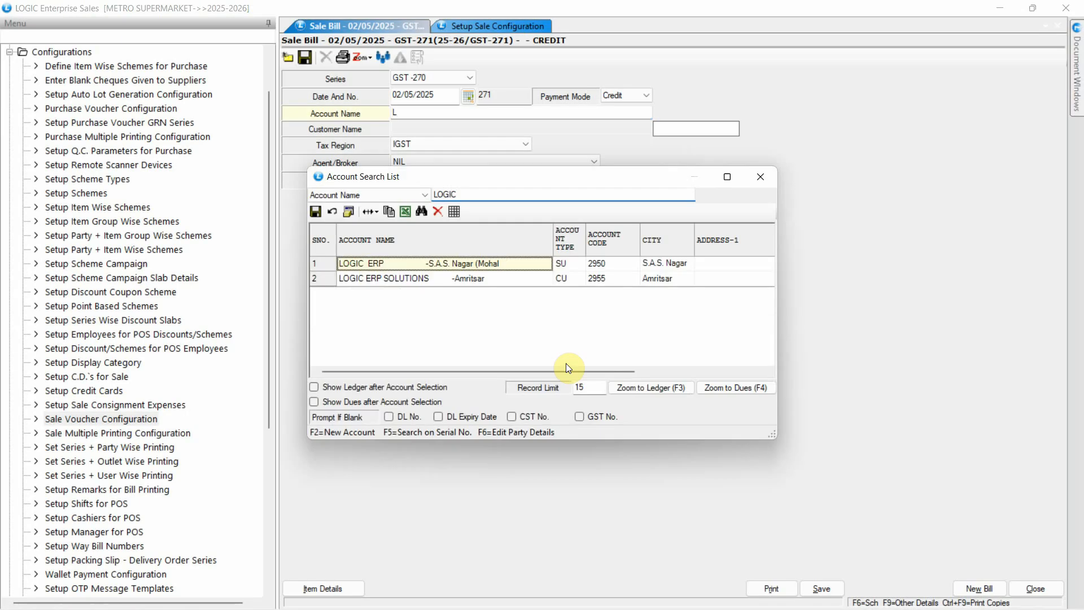
key(Return)
text(HU4)
key(Return)
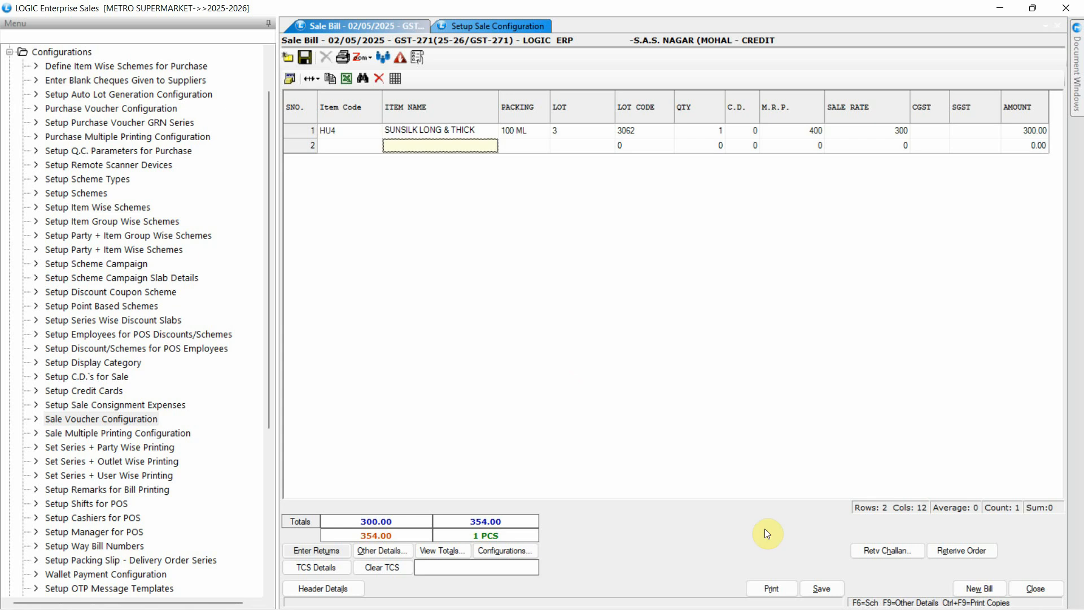
- Apply the SHAMPOO OFFER scheme to the bill and check the free shampoo's selected lot in its lot list
click(819, 585)
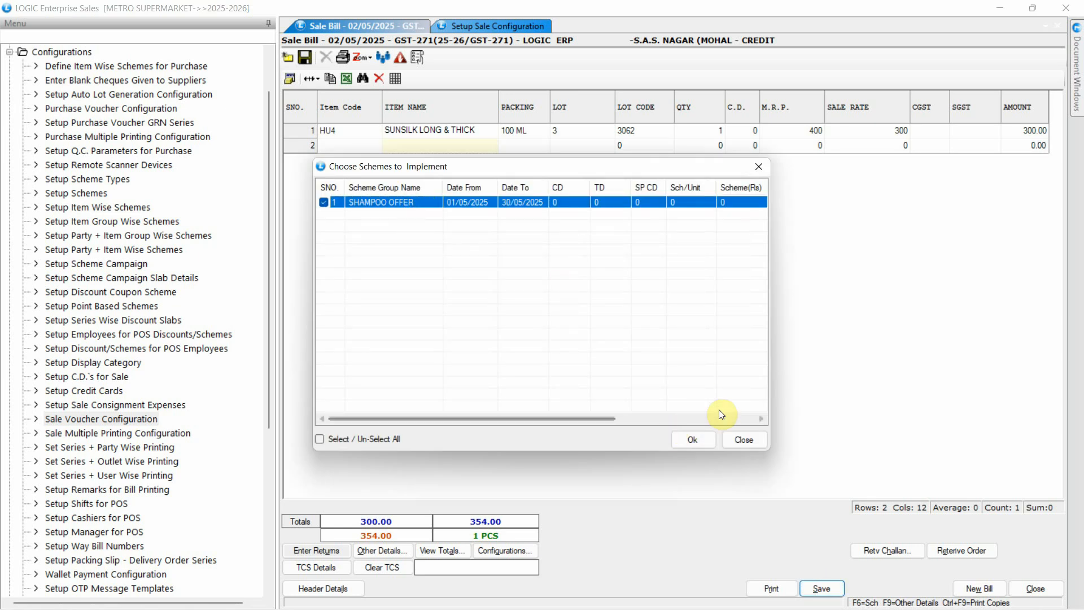
click(692, 439)
double_click(583, 147)
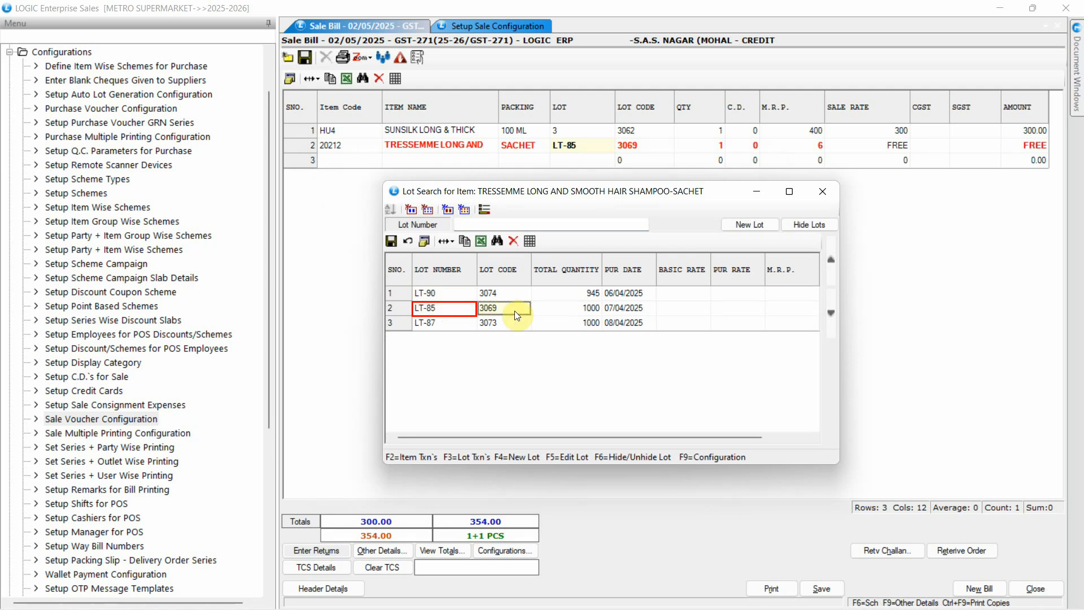
click(822, 190)
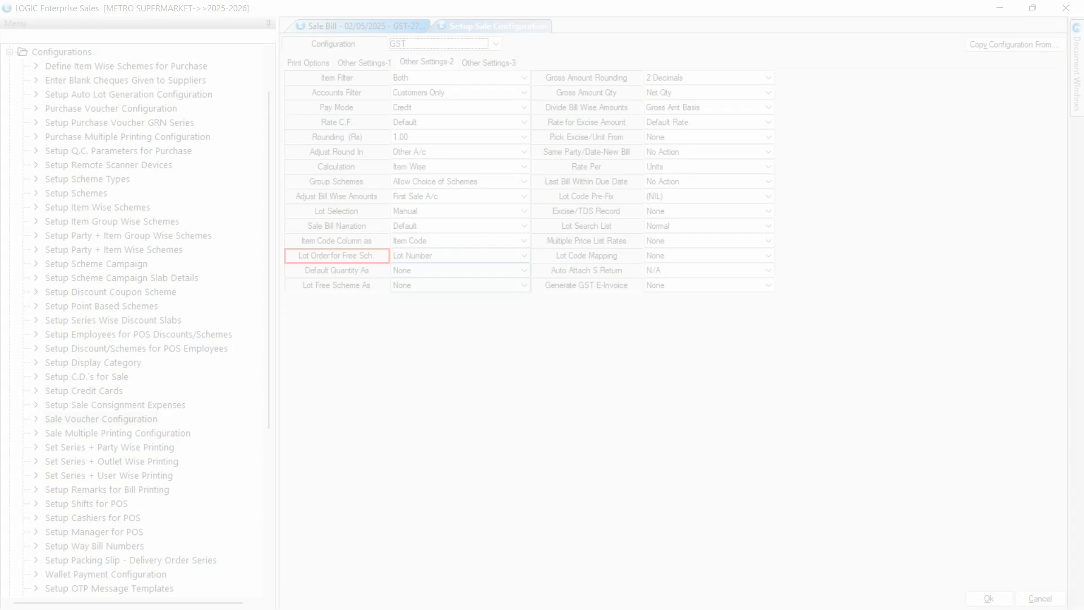
- Set Lot Order for Free Sch. to User Order and save the GST sale configuration
click(463, 257)
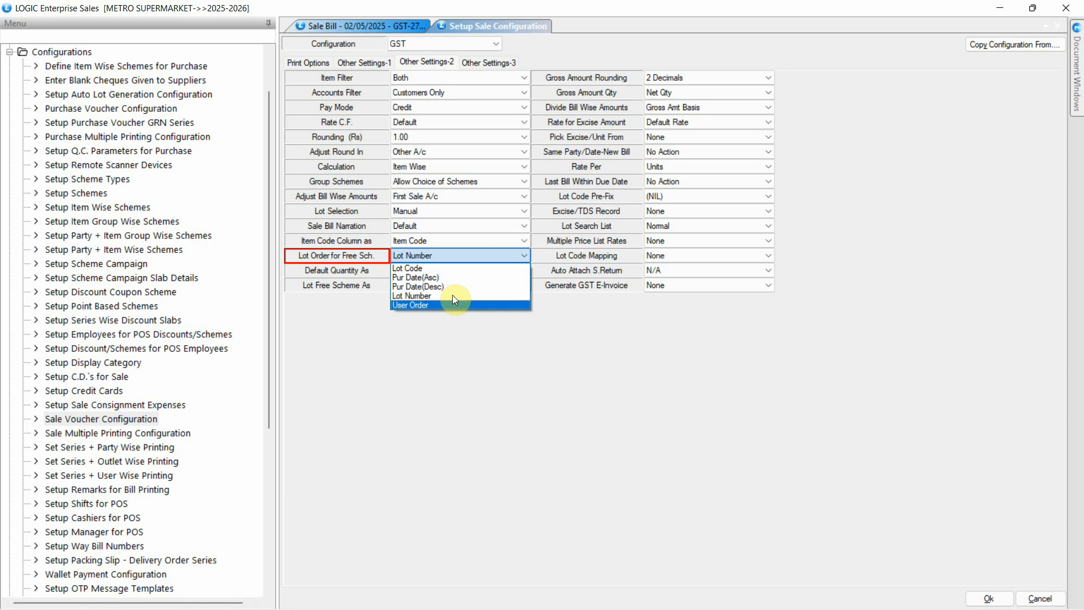
click(452, 305)
click(972, 597)
click(527, 362)
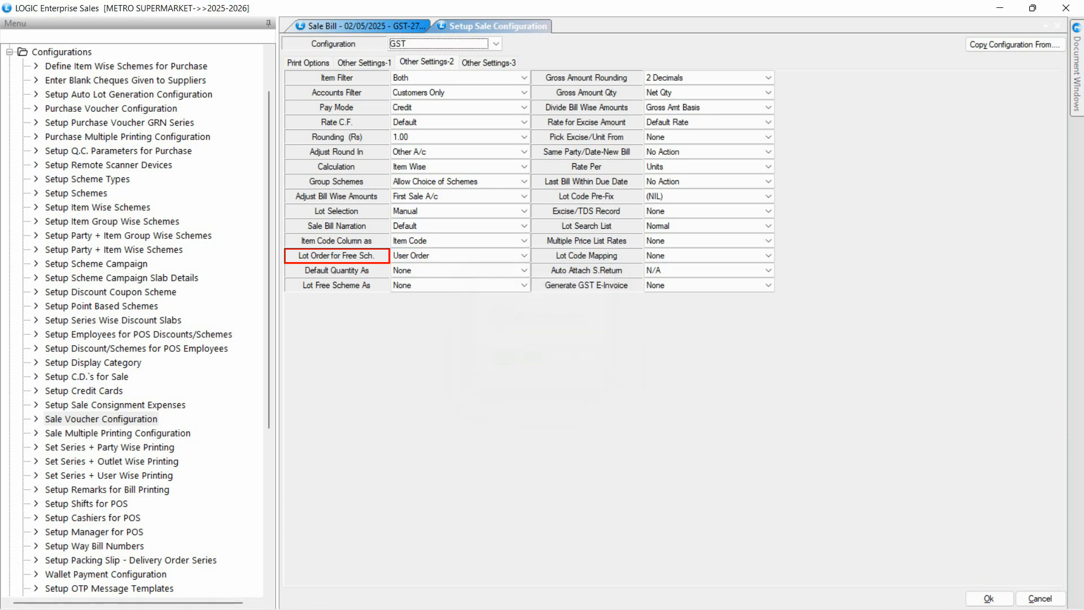
- Enter a sale bill for the LOGIC ERP account with item HU4 to test the User Order setting
text(LOGI)
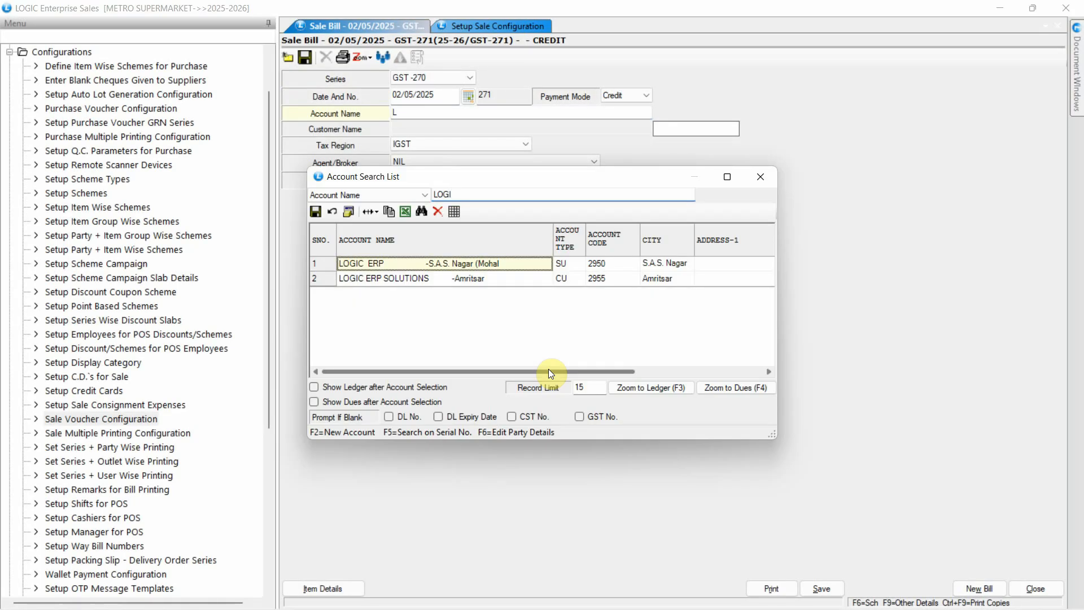
key(Return)
key(Return)
text(HU4)
key(Return)
- Apply the SHAMPOO OFFER scheme to this bill and open the lot list of the free item
click(828, 580)
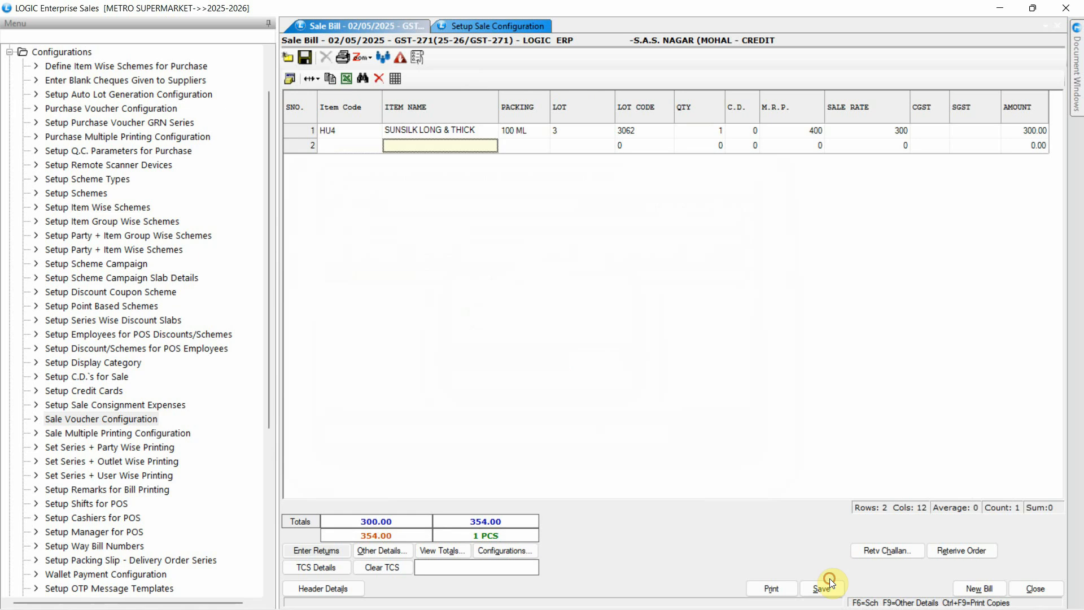
click(527, 202)
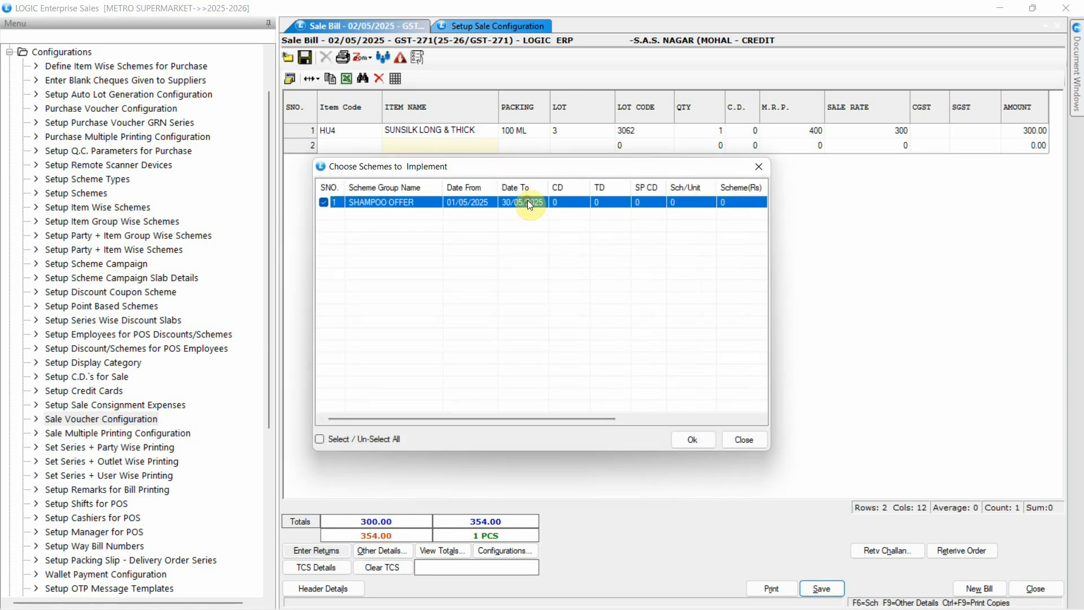
click(700, 439)
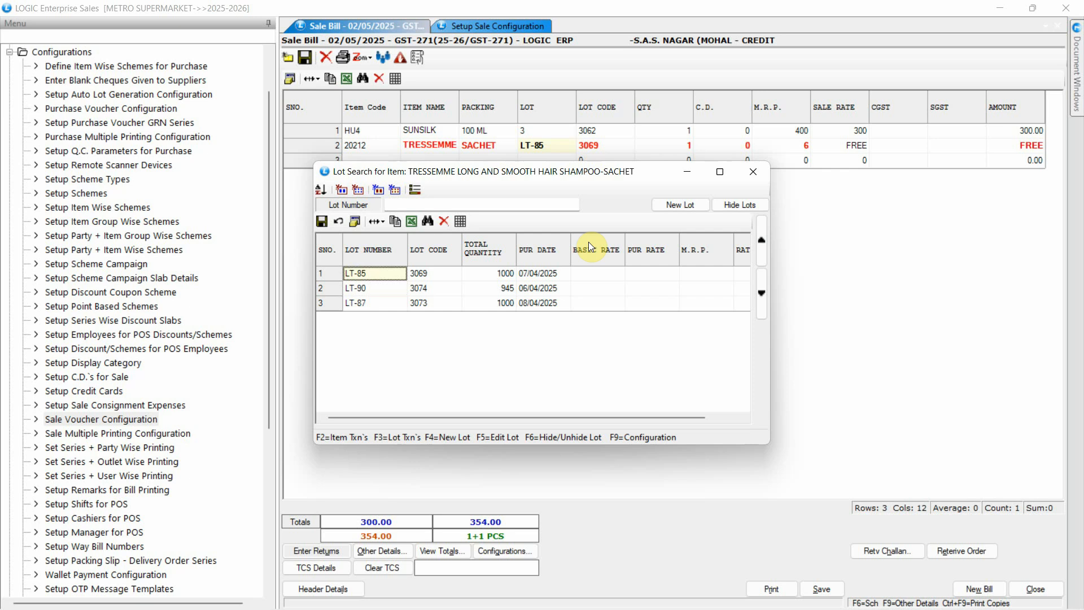
- Set Display Order to User Order in the lot search configuration and confirm it
key(F9)
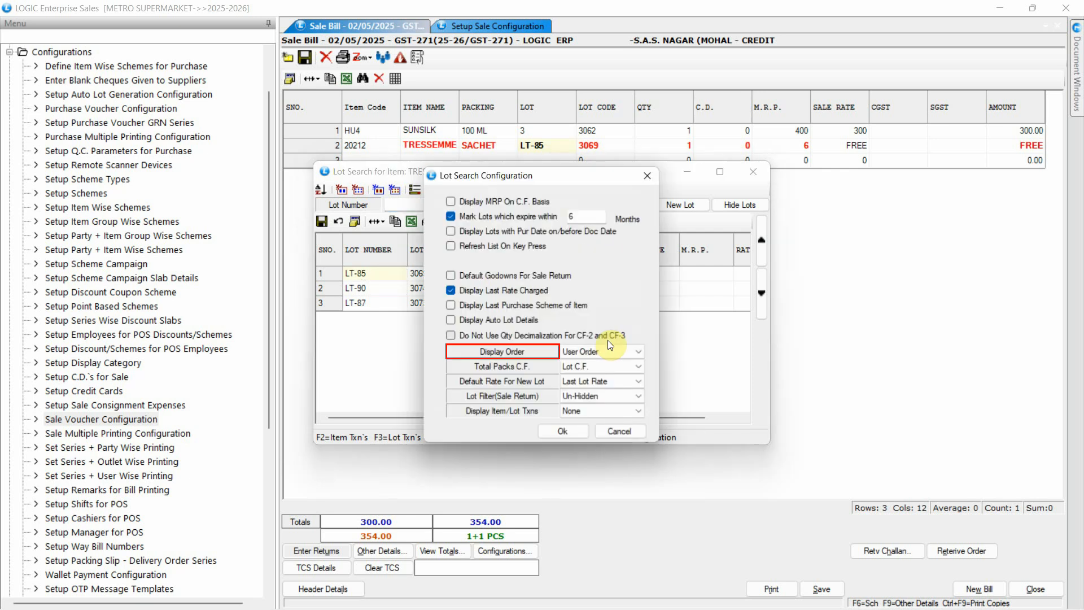
click(608, 351)
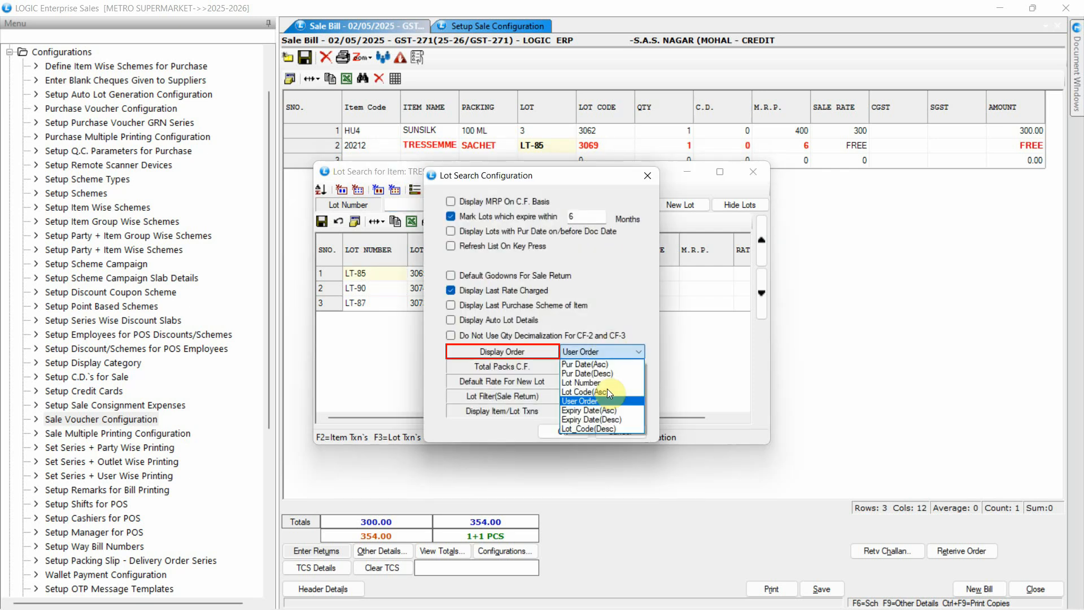
click(608, 401)
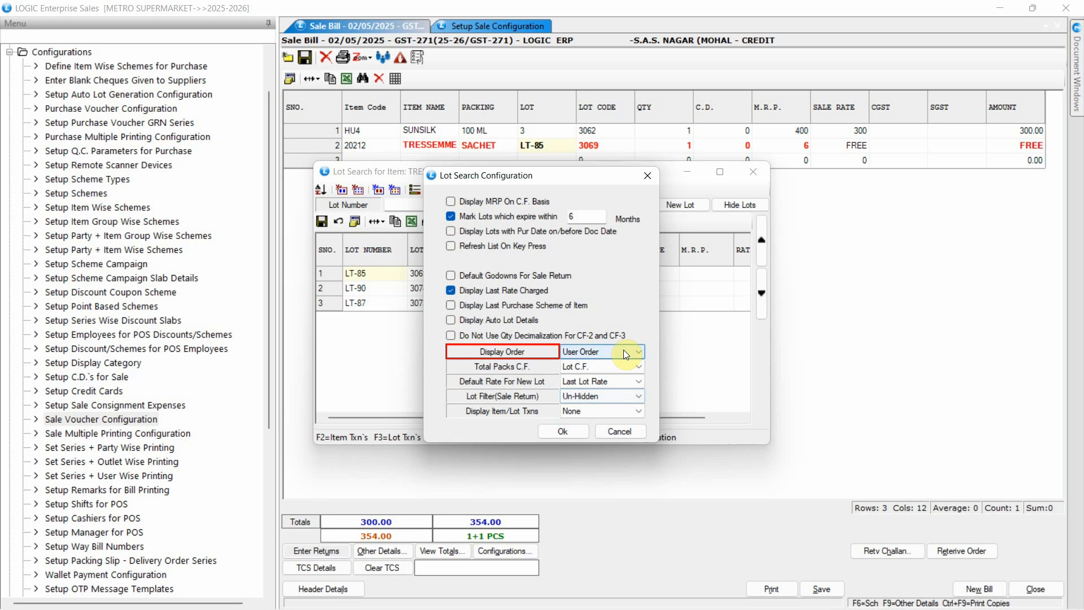
click(580, 435)
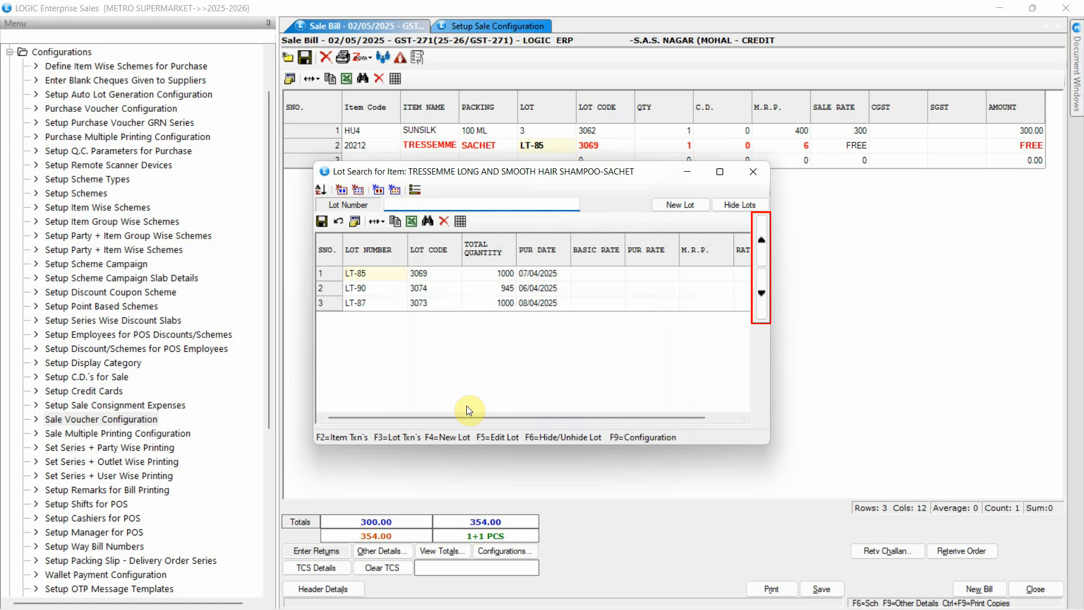
- Move lot LT-90 up to the first row of the free item's lot list and close the list
click(373, 288)
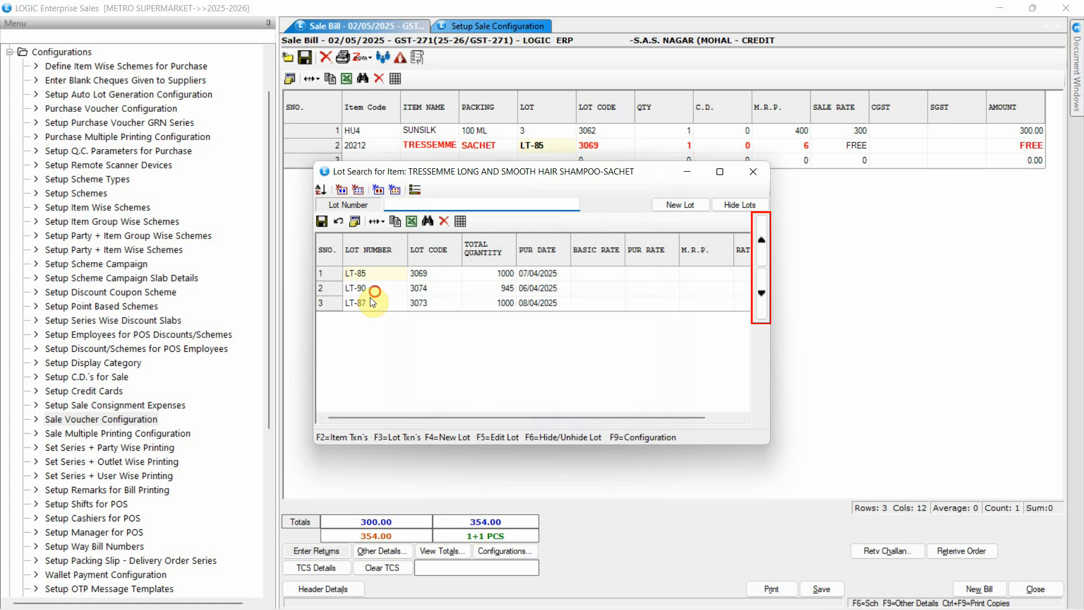
click(762, 249)
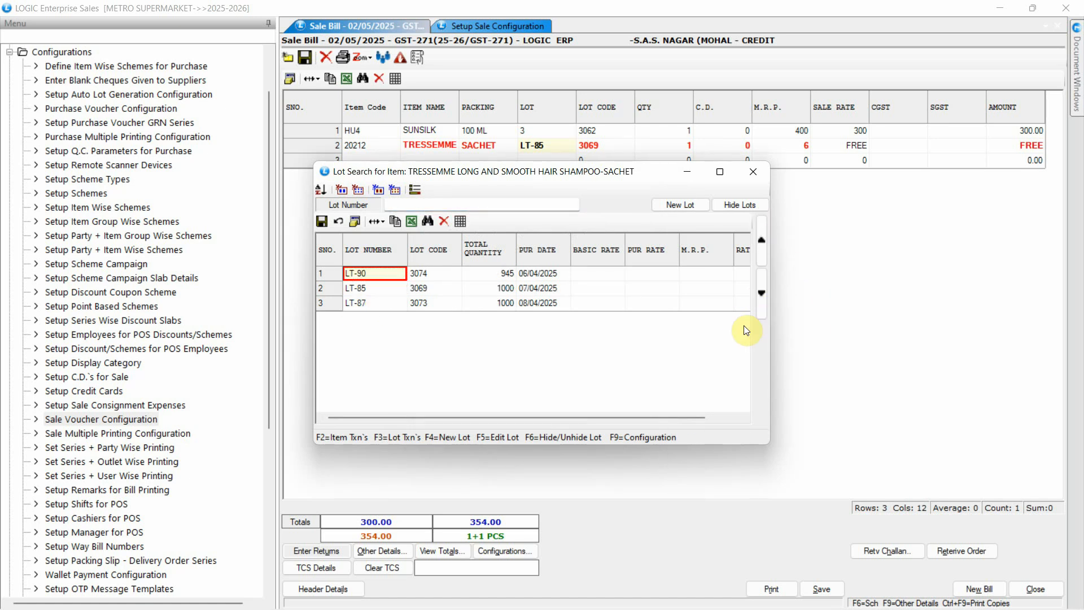
key(Escape)
- Discard the current bill without saving and start a new one for the LOGIC ERP account with item HU4
click(979, 589)
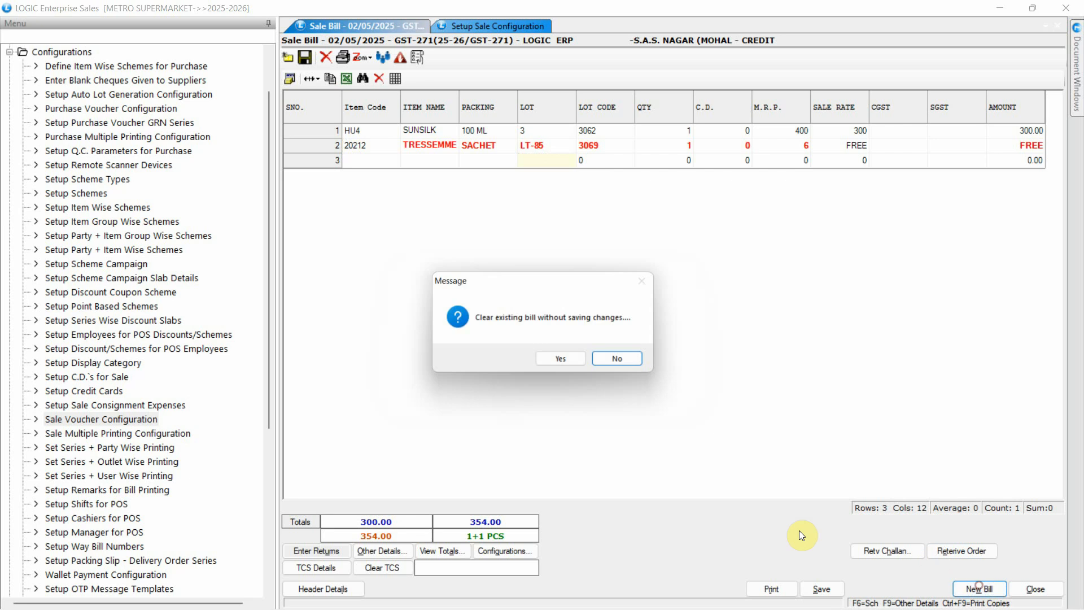
click(577, 365)
text(LO)
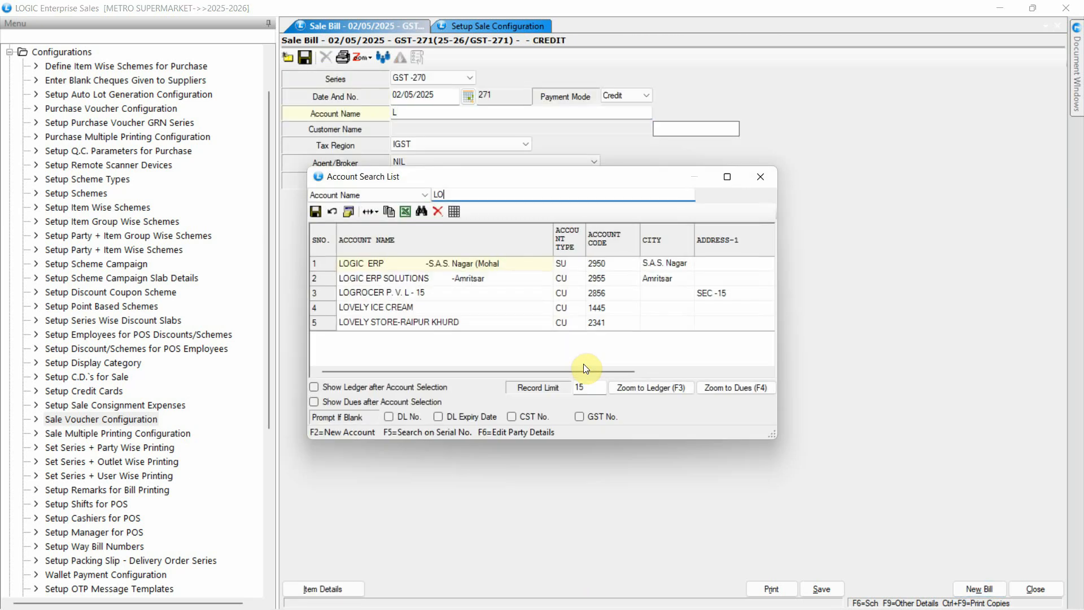
key(Return)
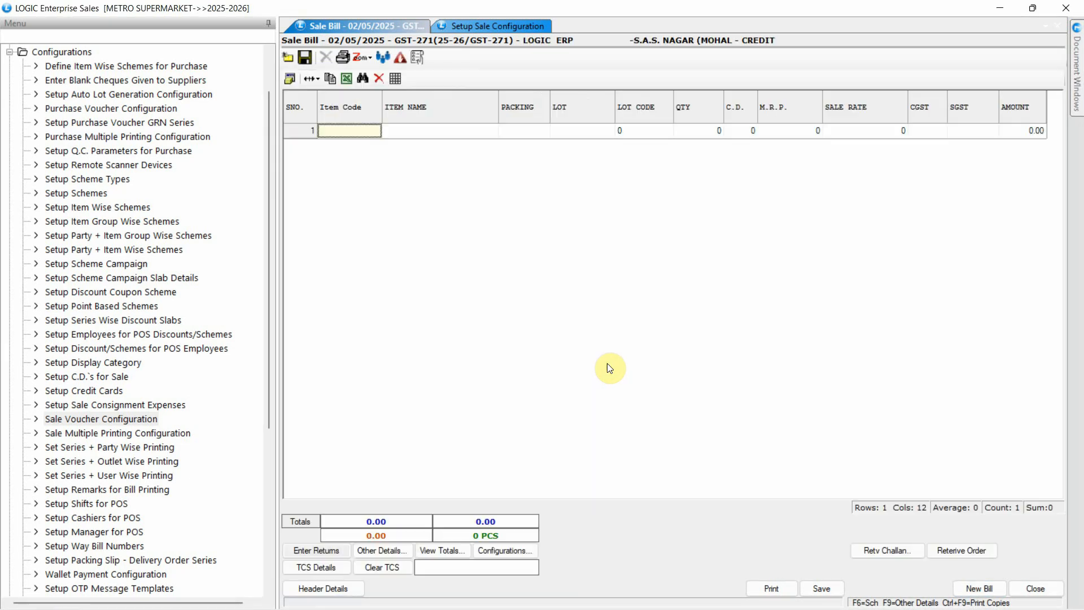
text(HU4)
key(Return)
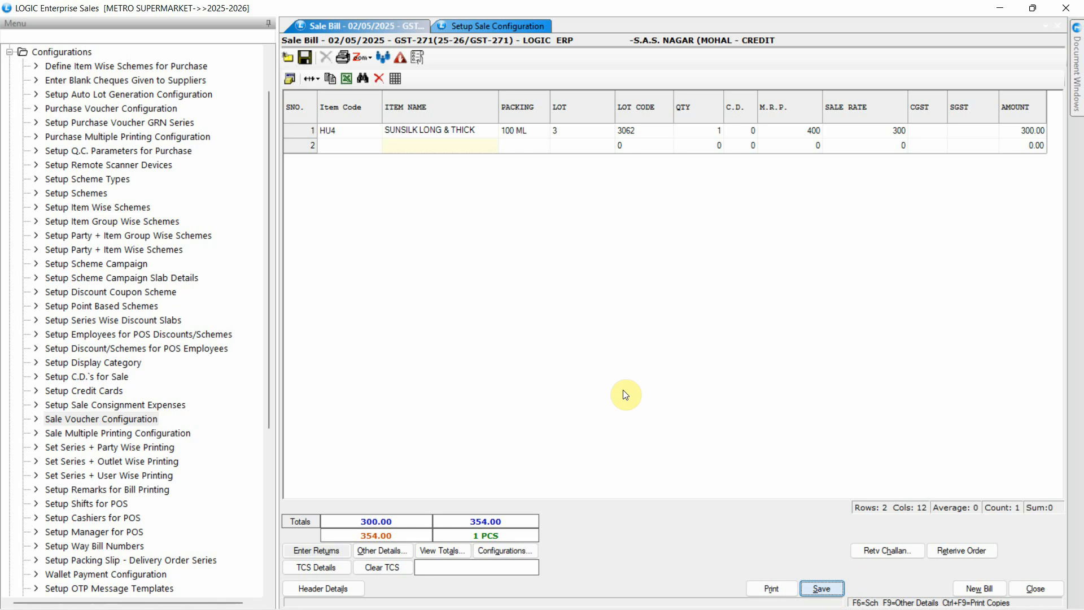
- Apply the SHAMPOO OFFER scheme and compare the free item's lot with the reordered lot list
click(686, 439)
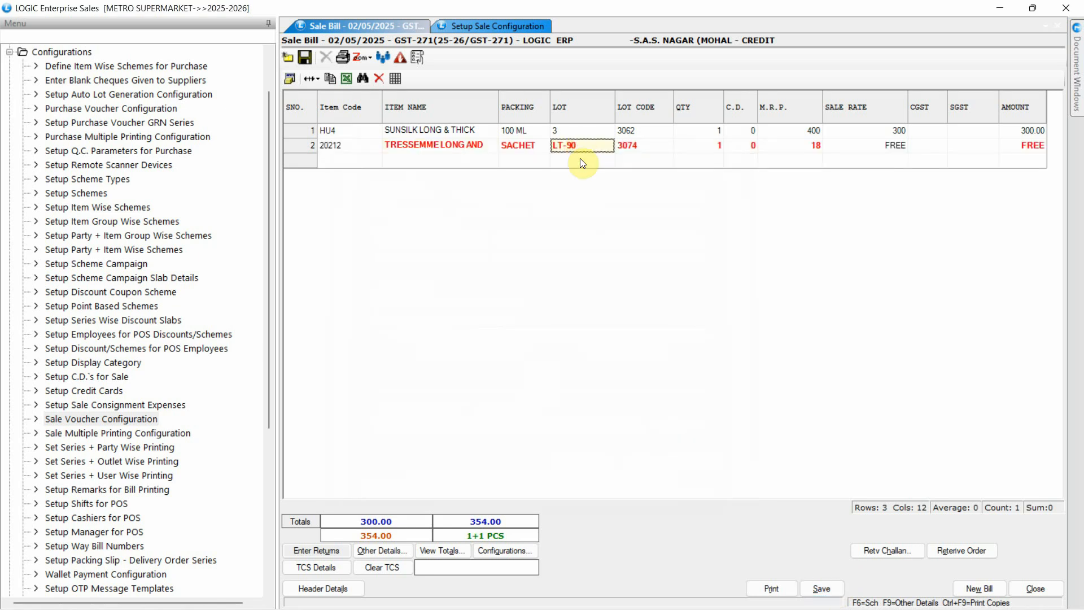
double_click(589, 145)
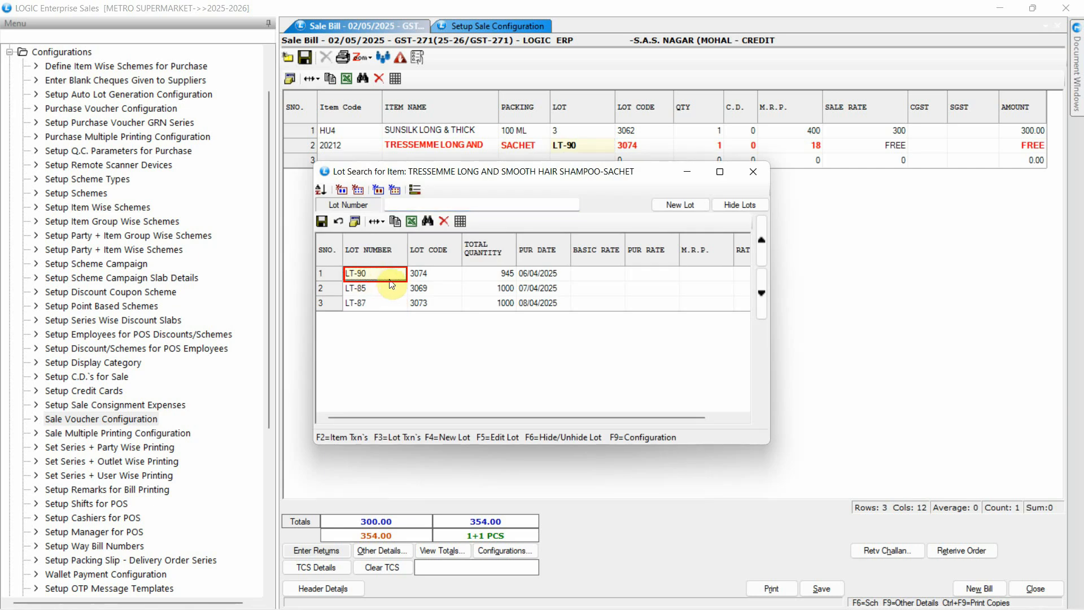
click(753, 172)
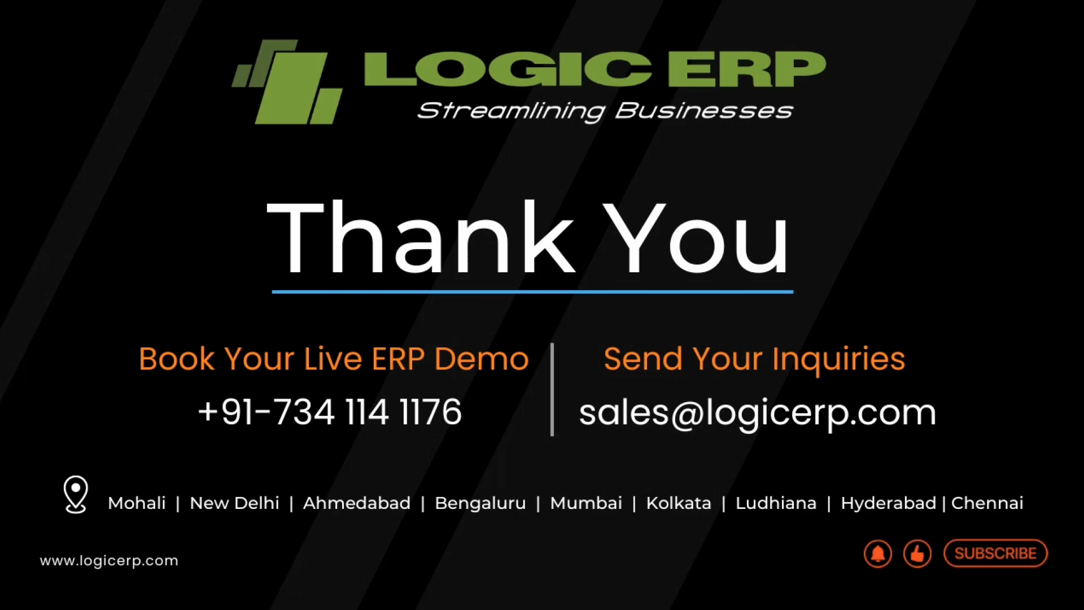